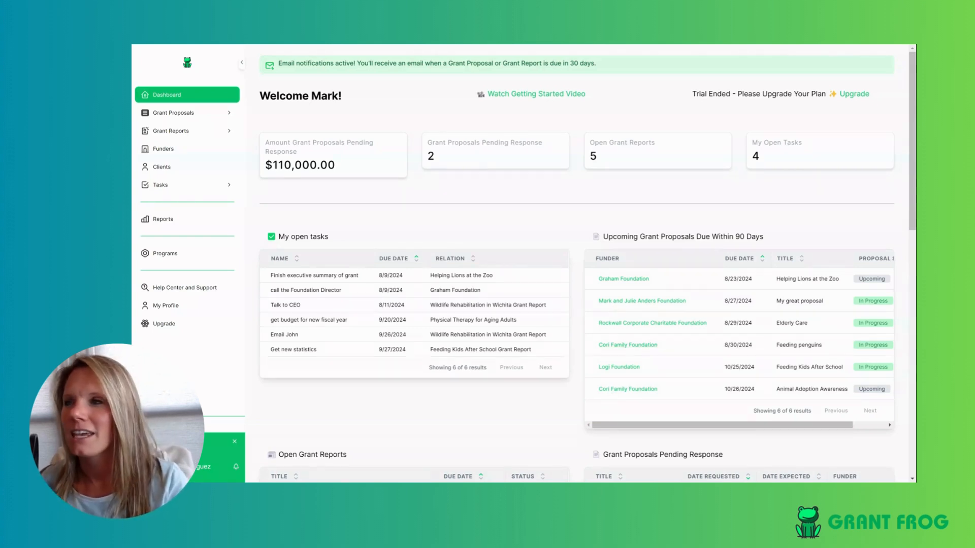
# - Open a blank Add a Grant Proposal form from the Grant Proposals page, ready for the title
pyautogui.click(189, 113)
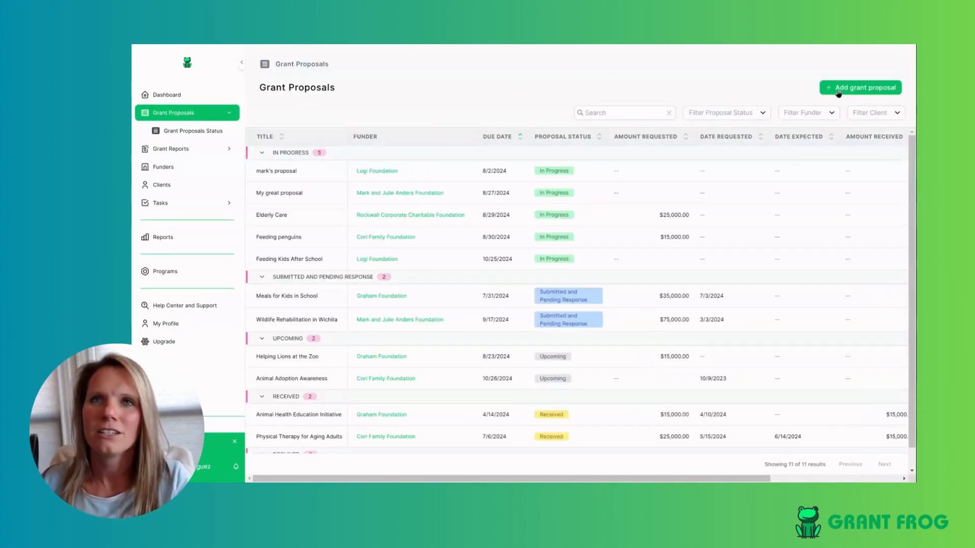
pyautogui.click(869, 89)
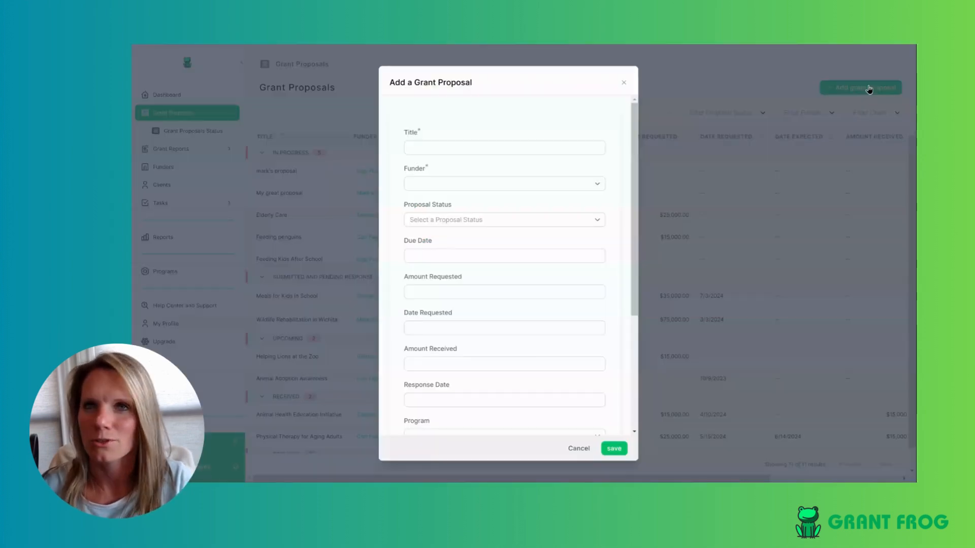
pyautogui.click(535, 149)
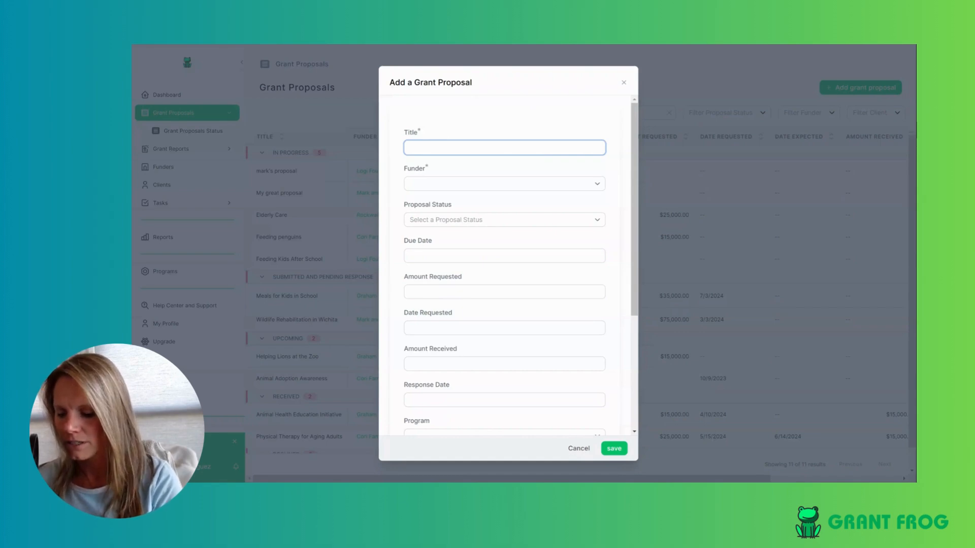
# - Enter 'Feeding Penguins at the Zoo' as the proposal title and open the Funder list
pyautogui.write('Feeding Pe')
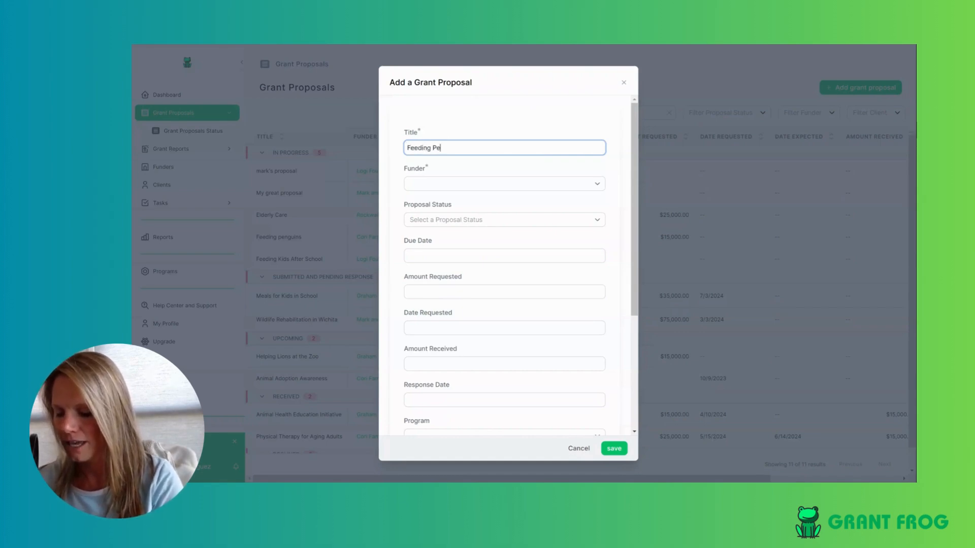
pyautogui.write('nguins at the Zoo')
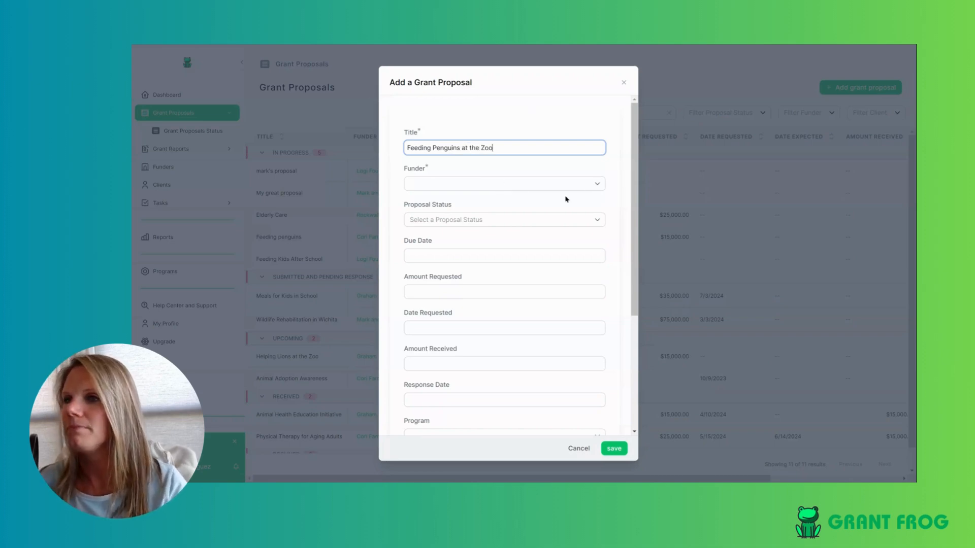
pyautogui.click(590, 186)
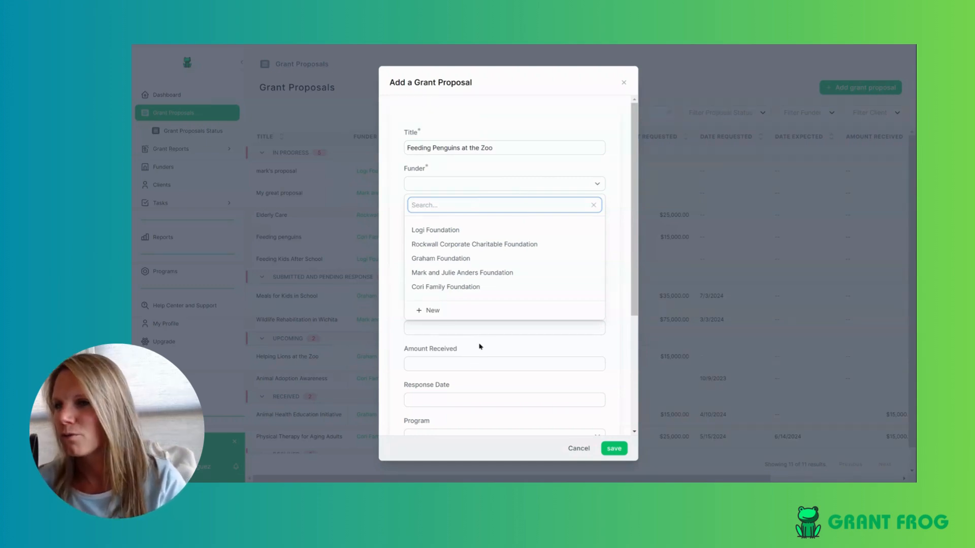
pyautogui.click(433, 315)
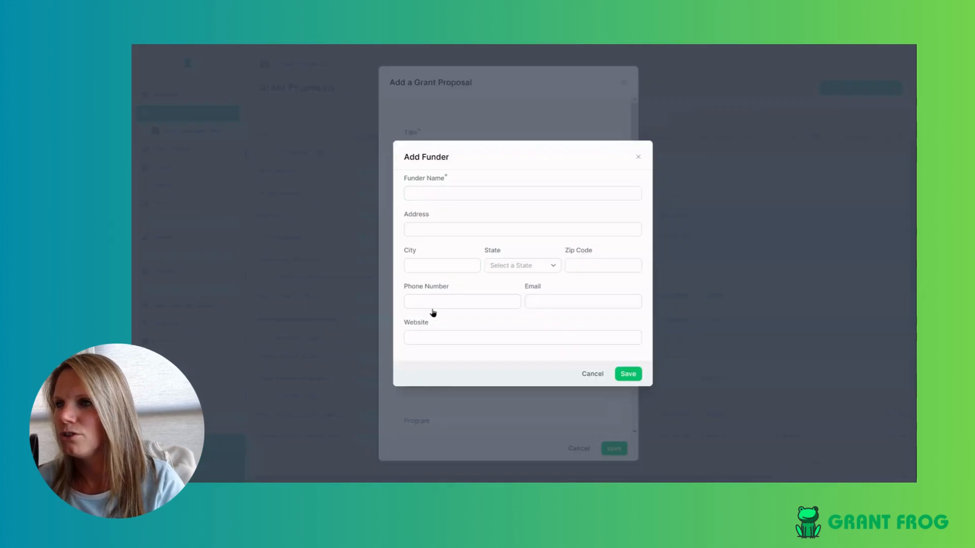
pyautogui.click(472, 194)
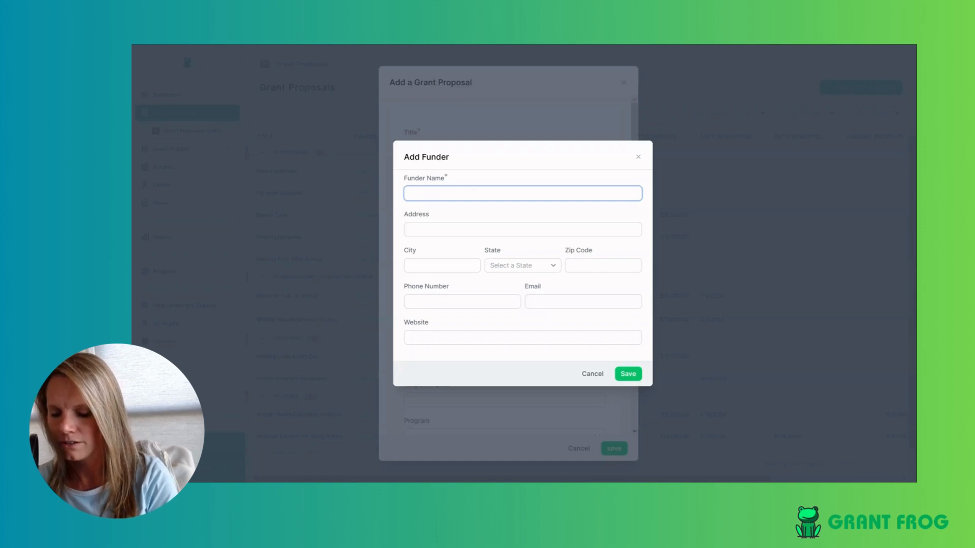
pyautogui.write('Rockwall')
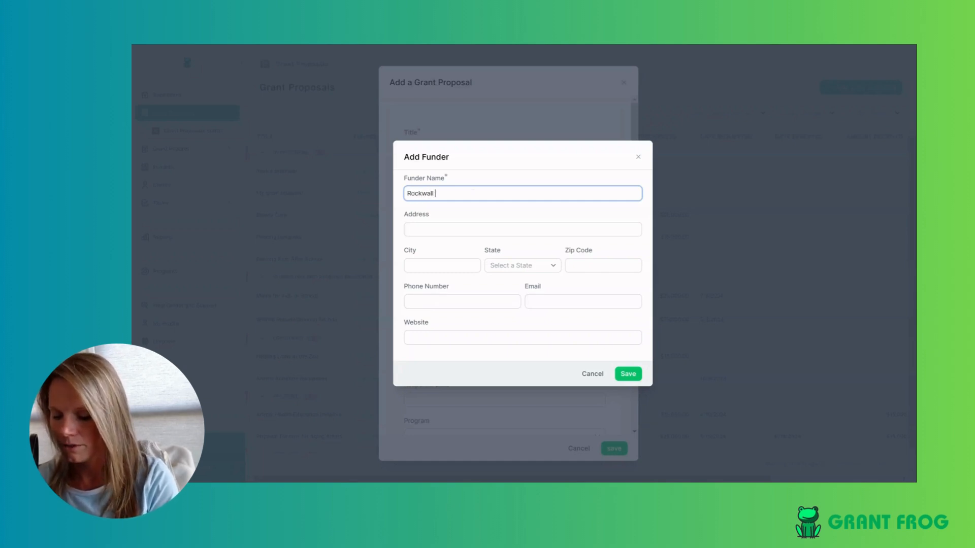
pyautogui.write(' Family Faou')
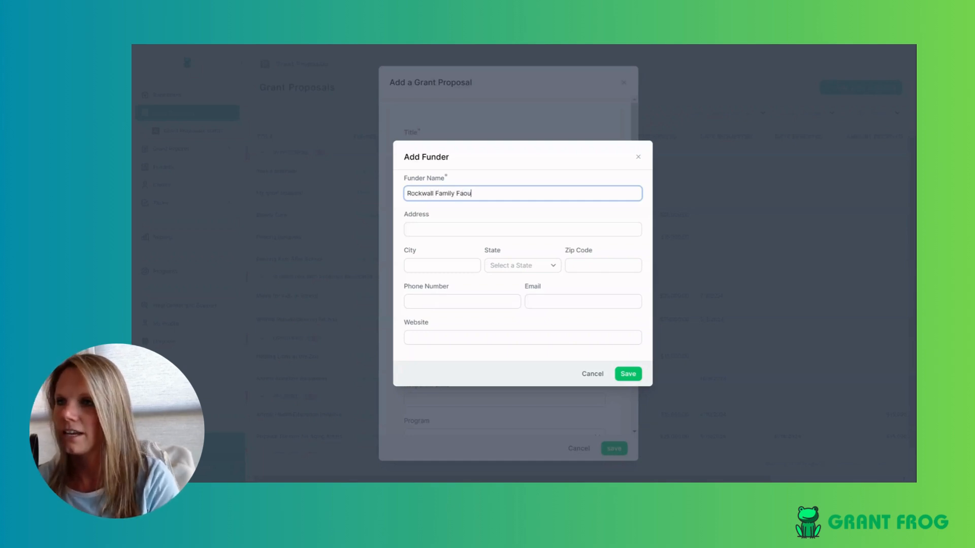
pyautogui.press('BackSpace')
pyautogui.press('BackSpace')
pyautogui.press('BackSpace')
pyautogui.write('oundation')
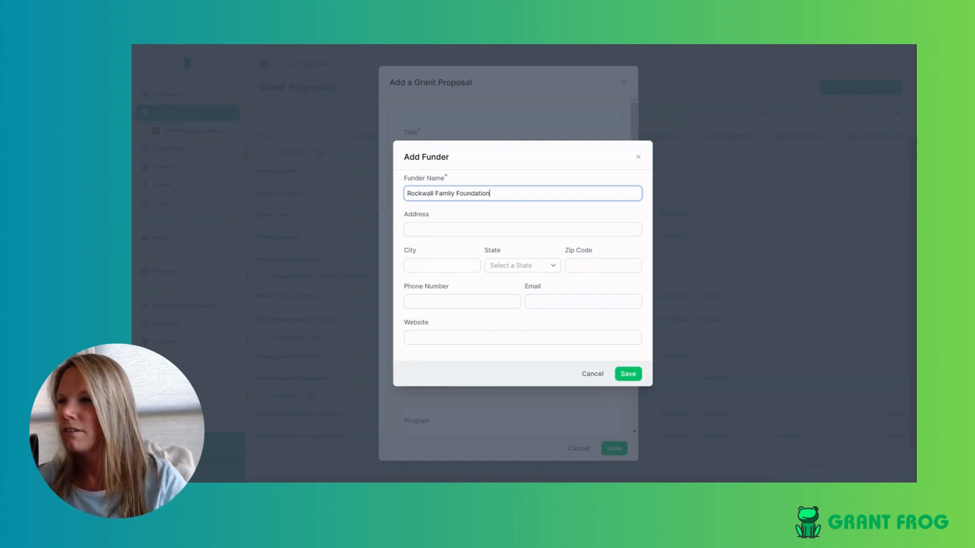
pyautogui.click(464, 227)
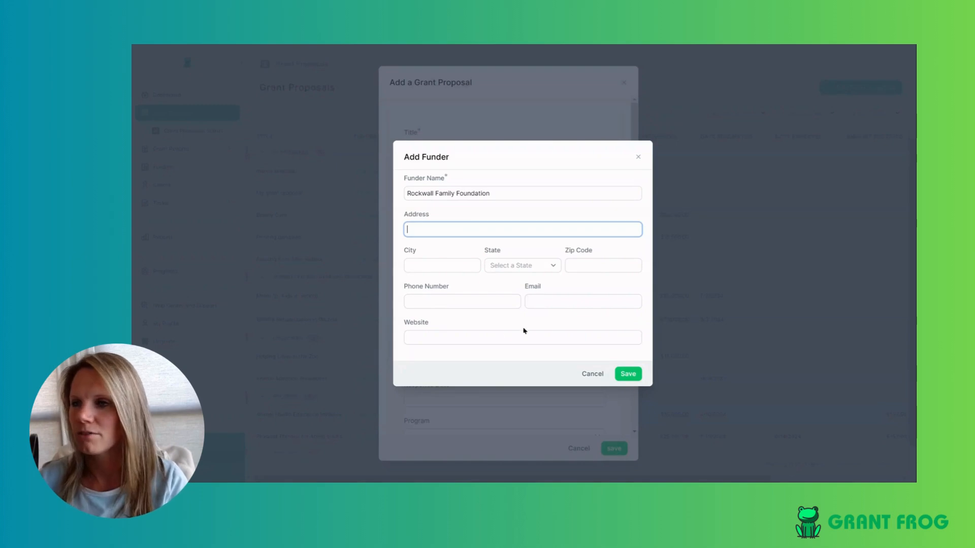
pyautogui.click(501, 337)
pyautogui.write('ww')
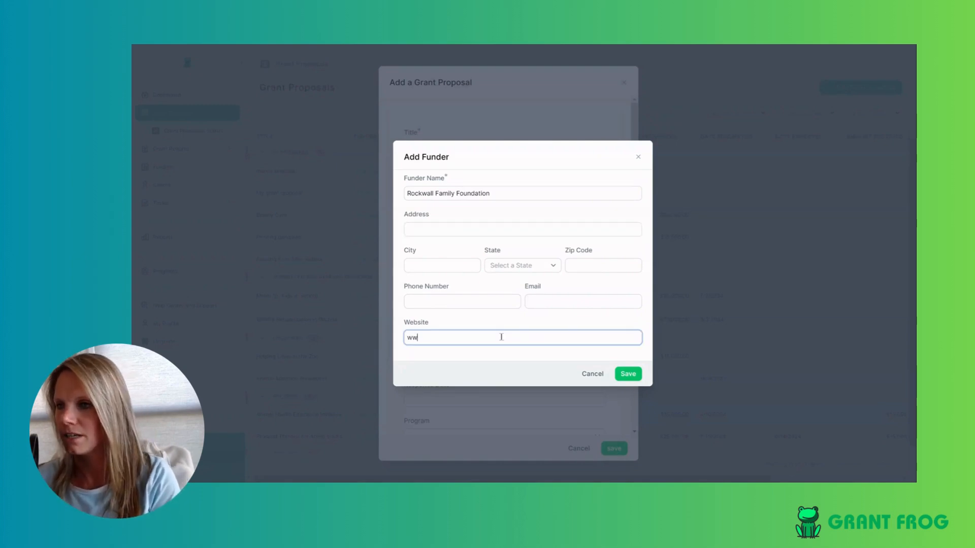
pyautogui.write('w.rockwall')
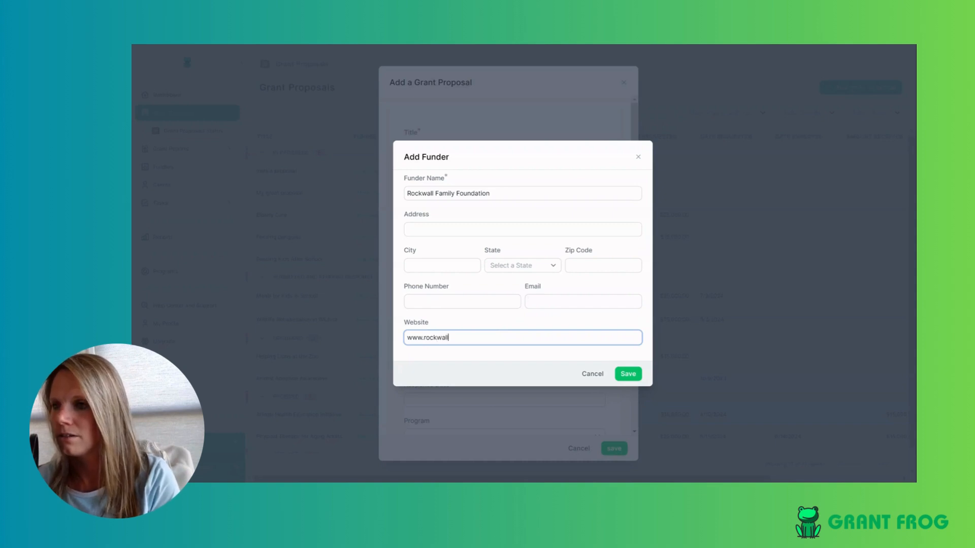
pyautogui.write('family.org.')
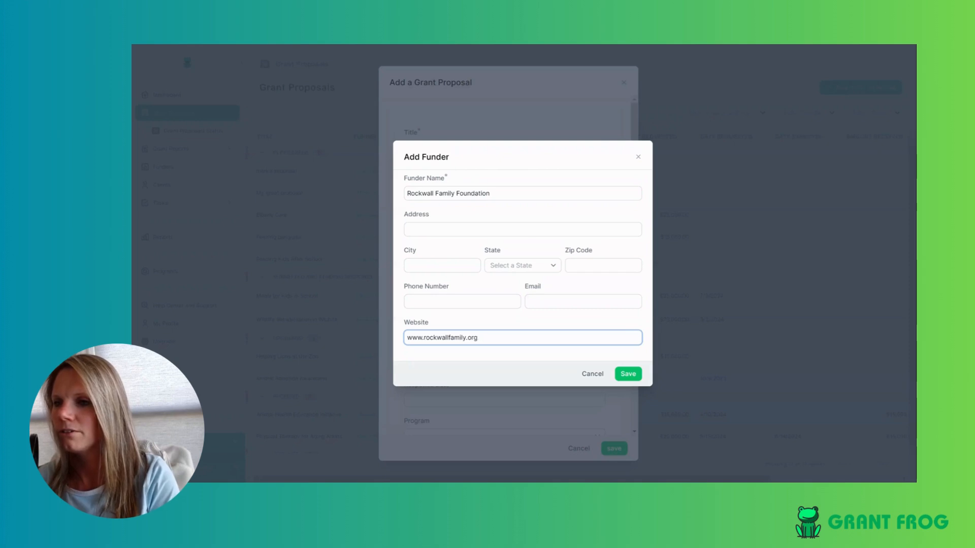
pyautogui.click(625, 375)
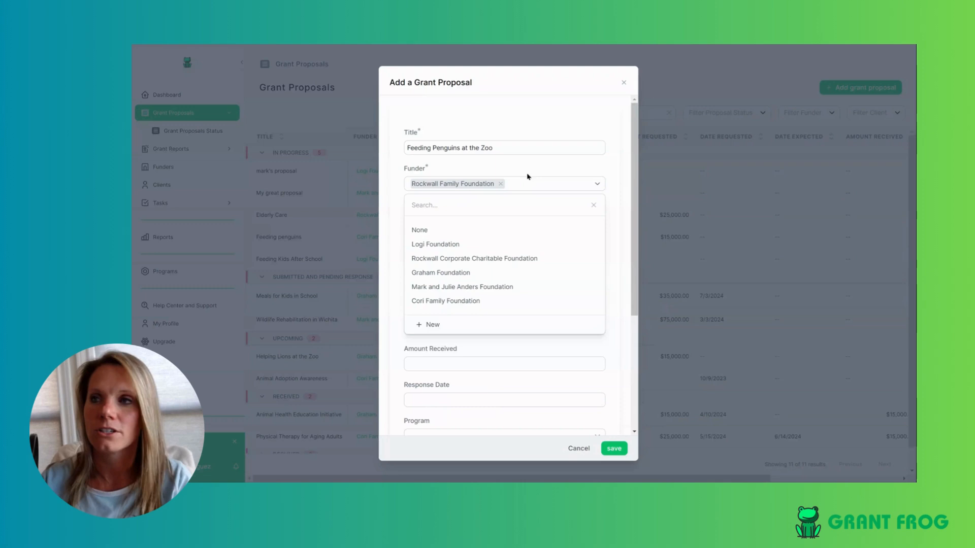
pyautogui.click(541, 179)
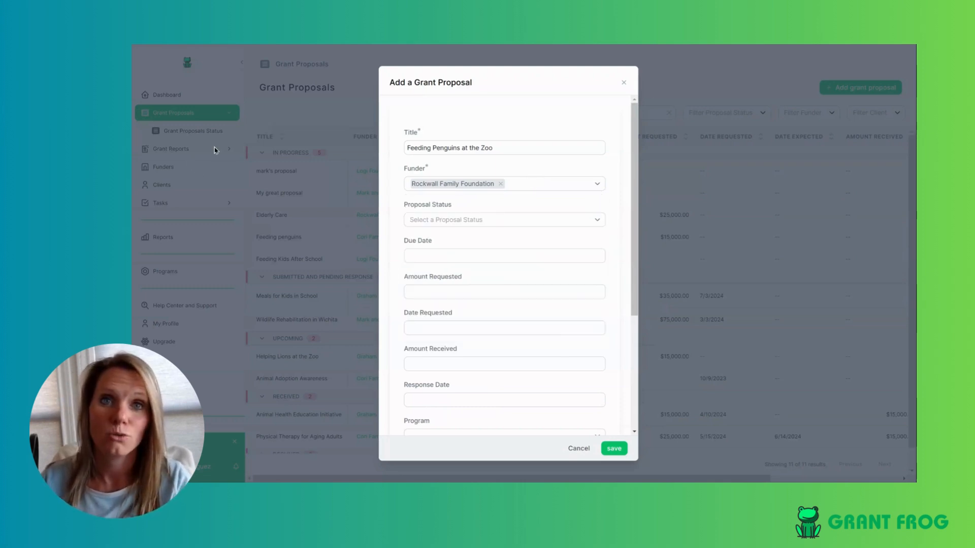
# - Set the proposal's status to Upcoming
pyautogui.click(518, 224)
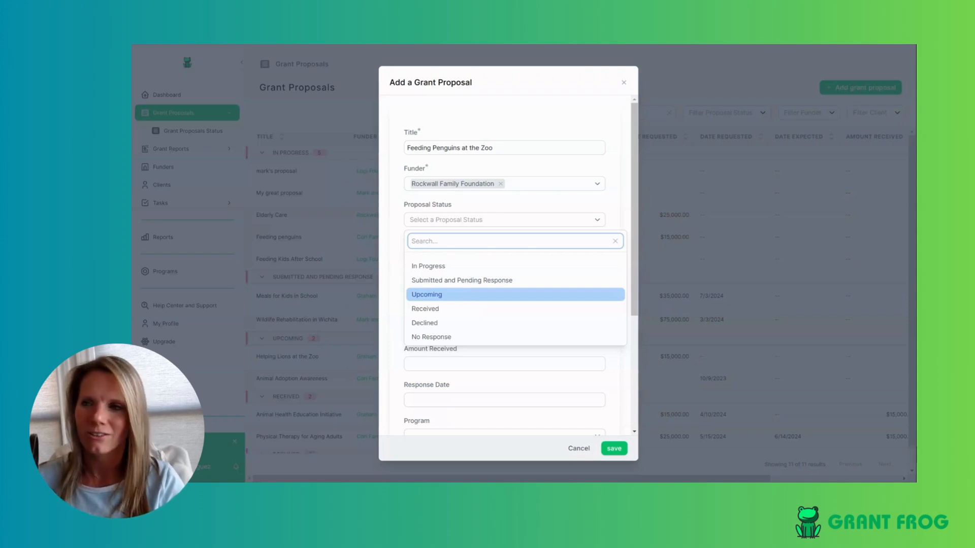
pyautogui.click(432, 293)
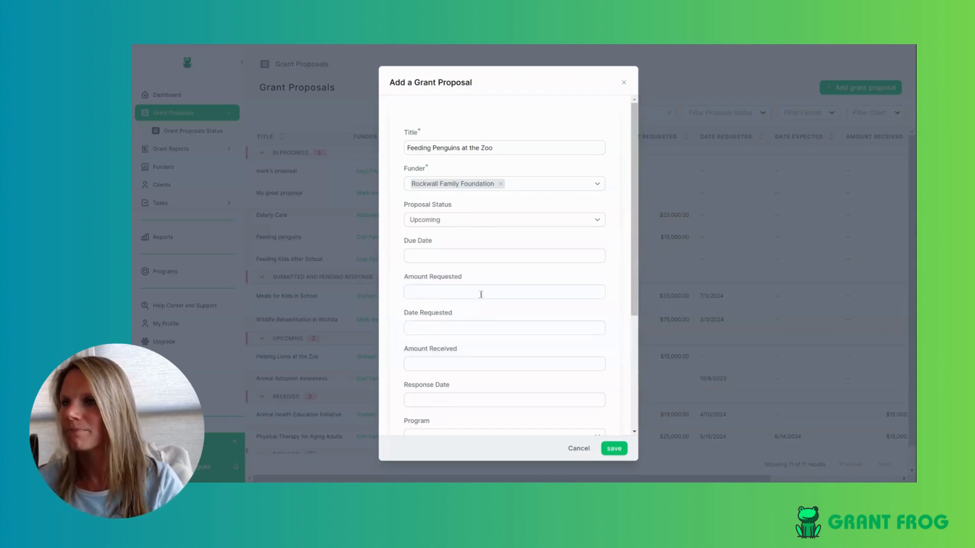
pyautogui.click(460, 256)
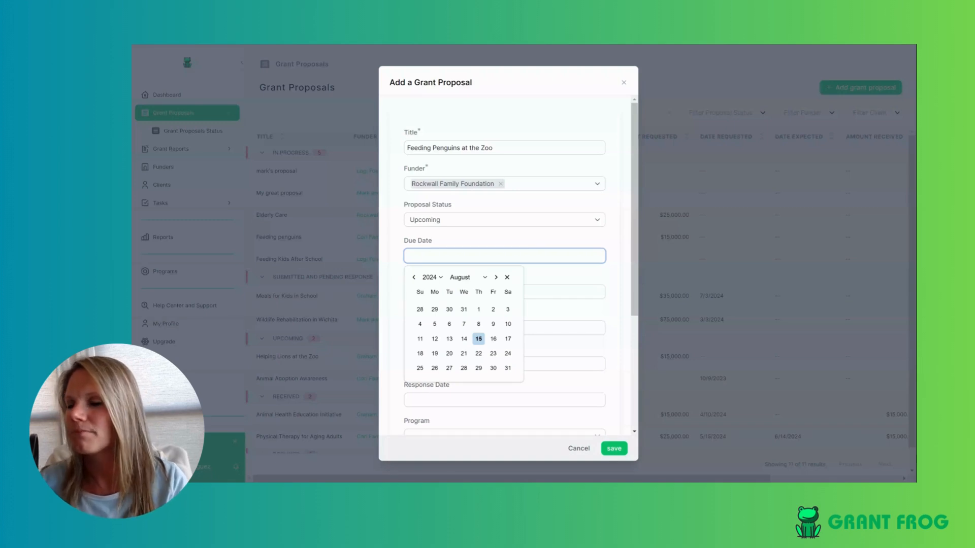
# - Set the due date to November 8, 2024
pyautogui.click(496, 277)
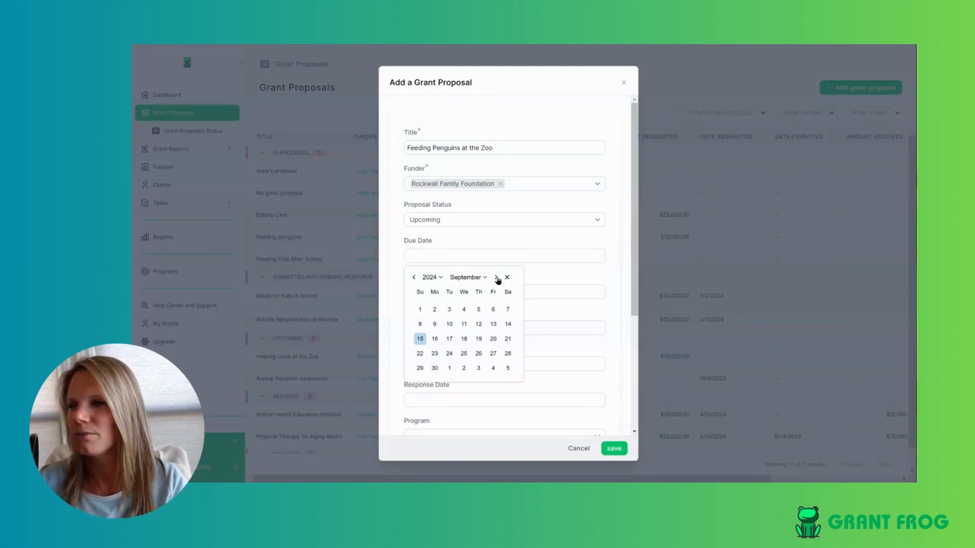
pyautogui.click(496, 278)
pyautogui.click(496, 278)
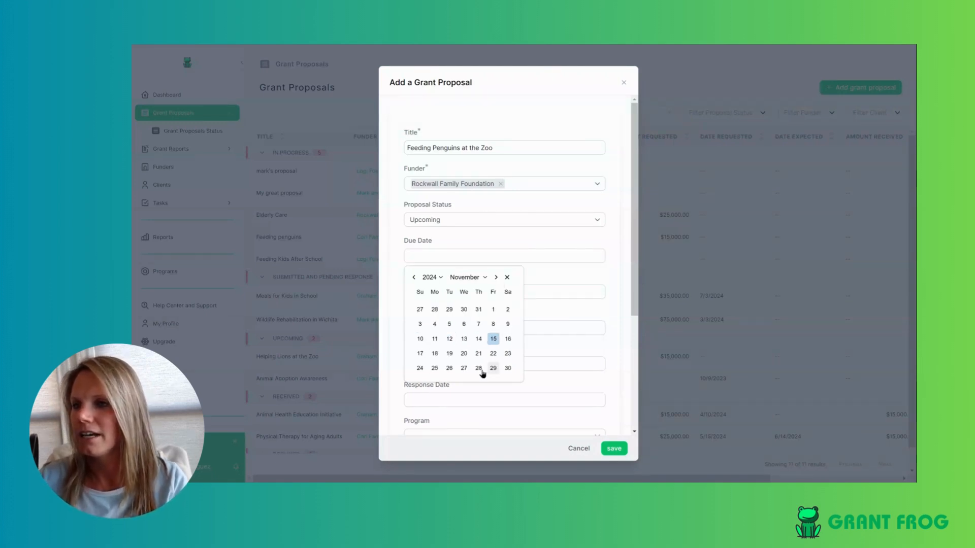
pyautogui.click(493, 325)
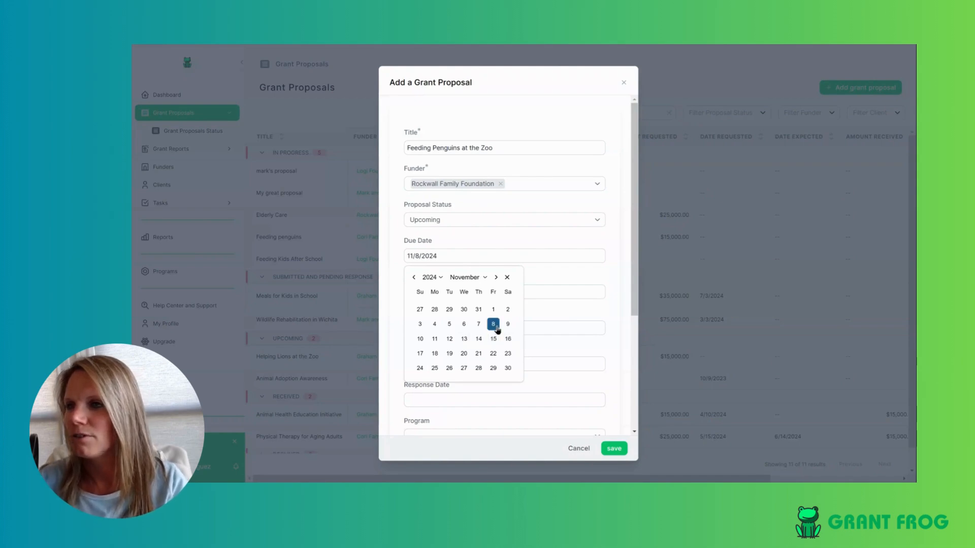
pyautogui.click(611, 237)
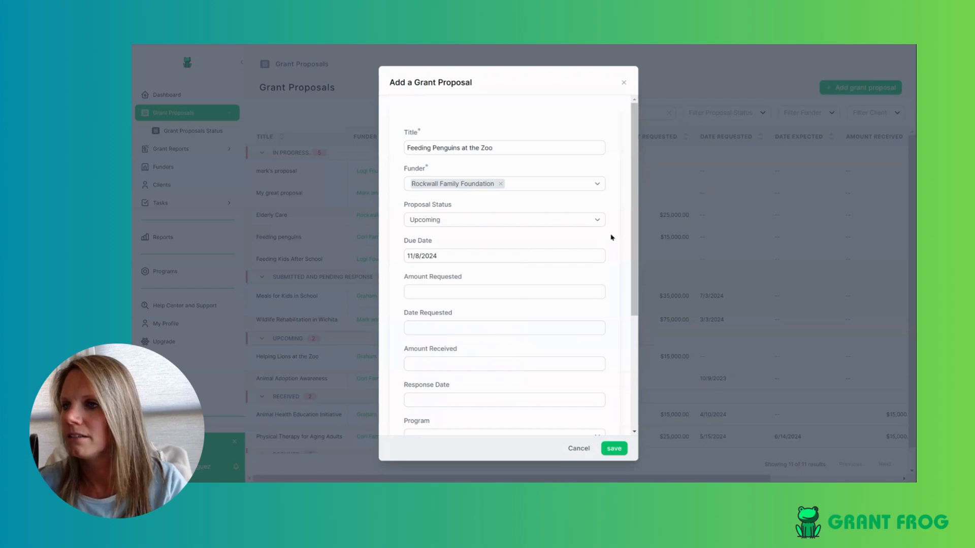
# - Enter an Amount Requested of $25,000.00
pyautogui.click(511, 288)
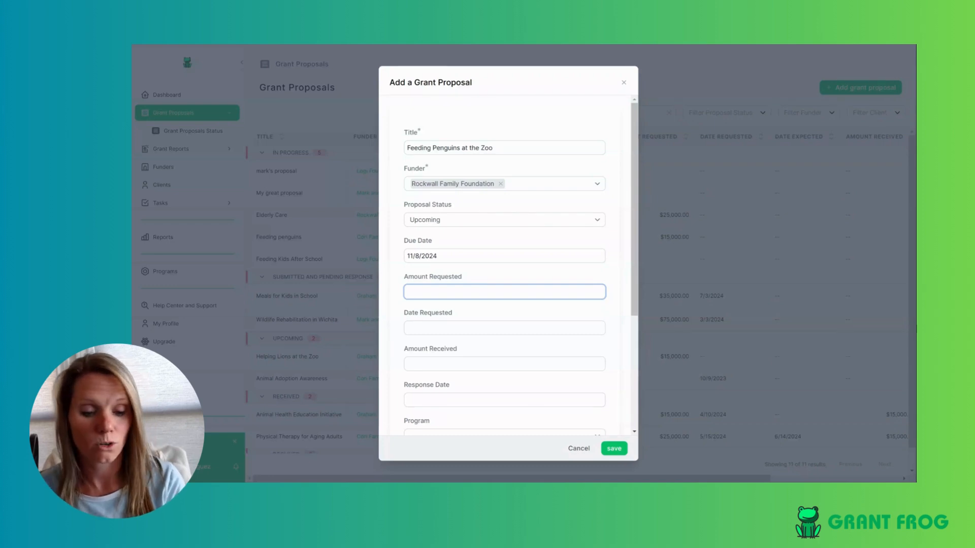
pyautogui.write('25,')
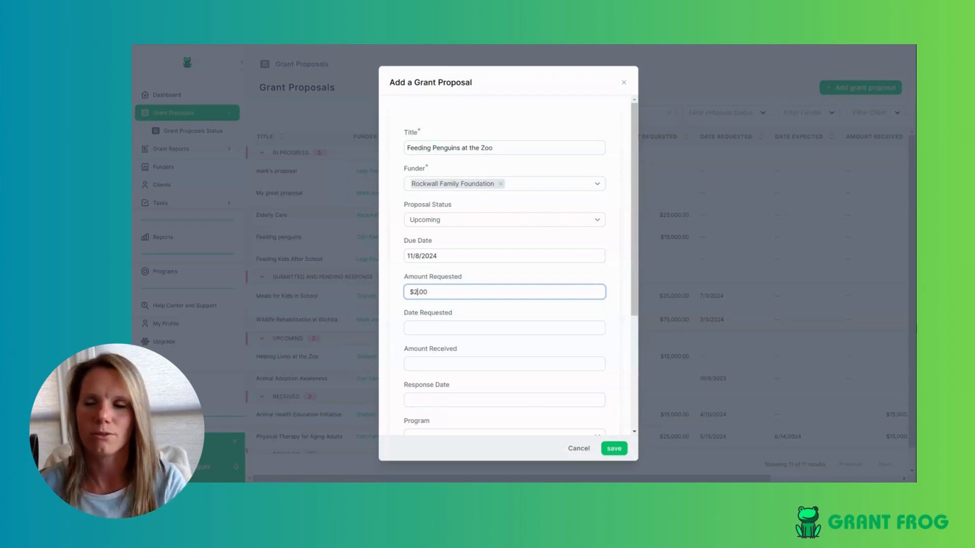
pyautogui.write('000')
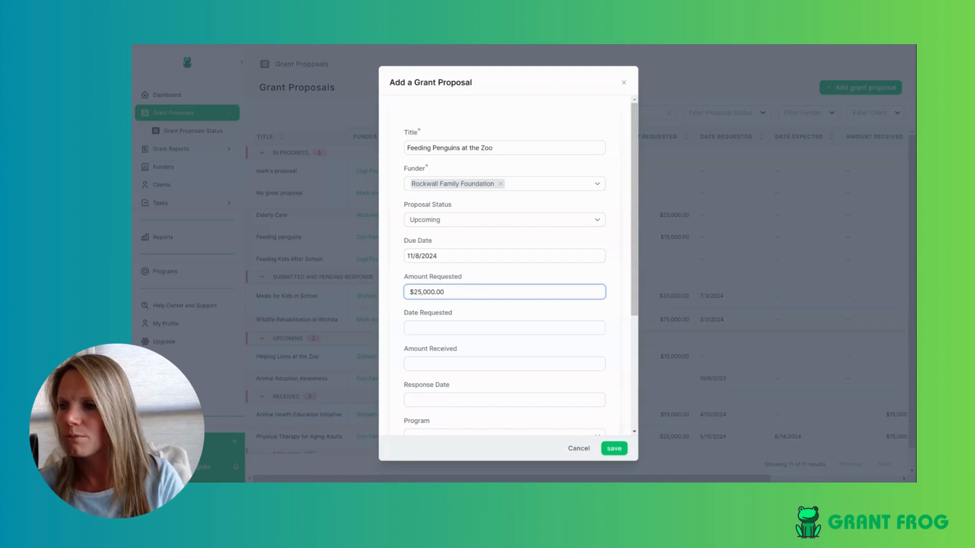
pyautogui.click(611, 305)
pyautogui.scroll(-1, 628, 224)
pyautogui.scroll(-3, 629, 222)
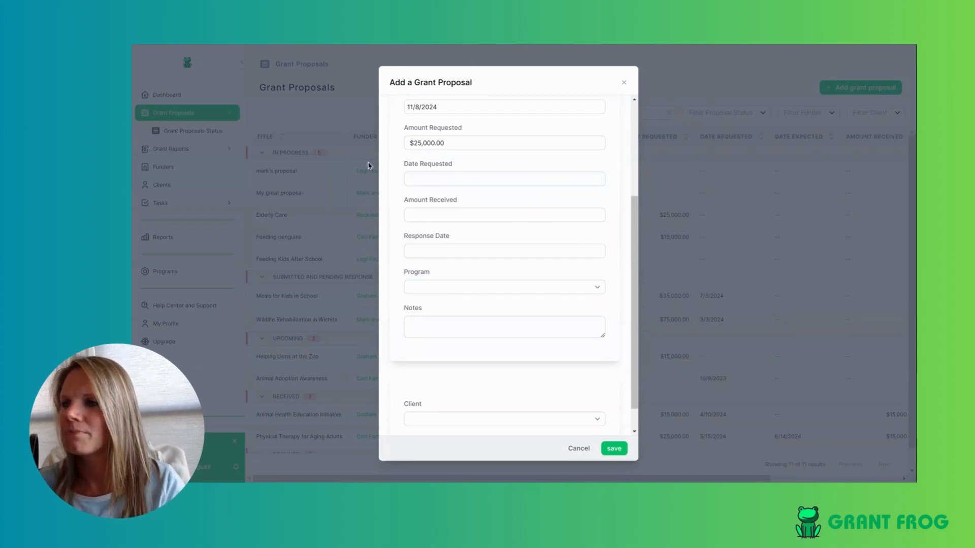
# - Assign the Animal Health Education program and add the note 'talked to director - need to email.'
pyautogui.click(583, 287)
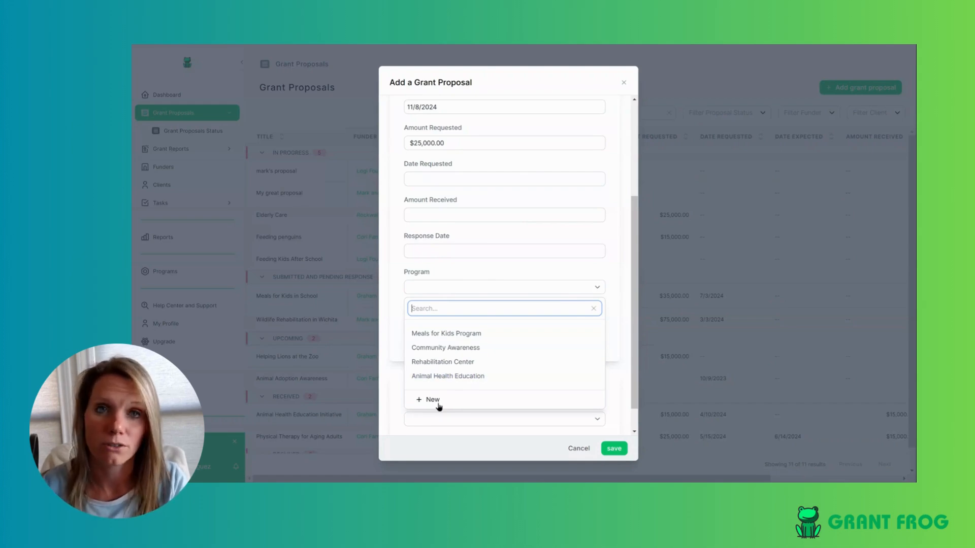
pyautogui.click(482, 378)
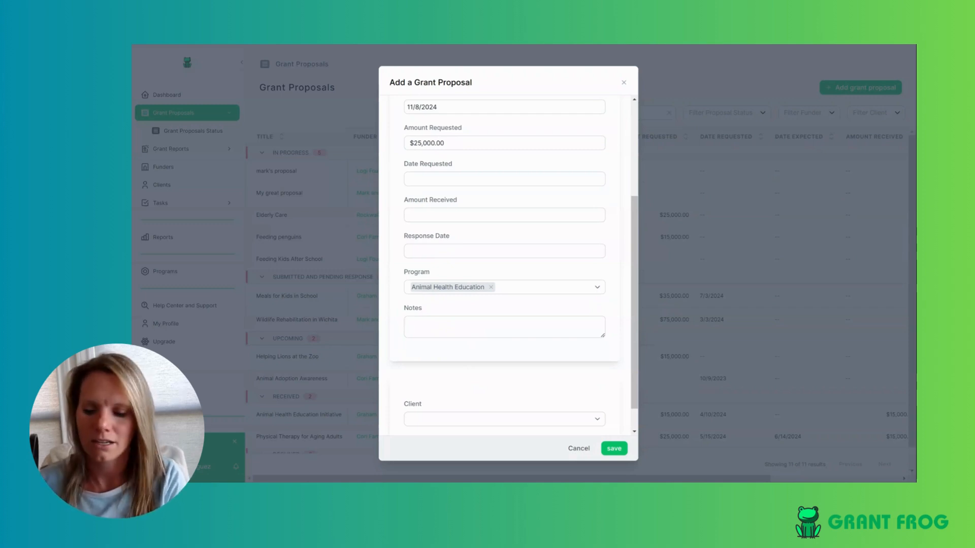
pyautogui.write('talked ')
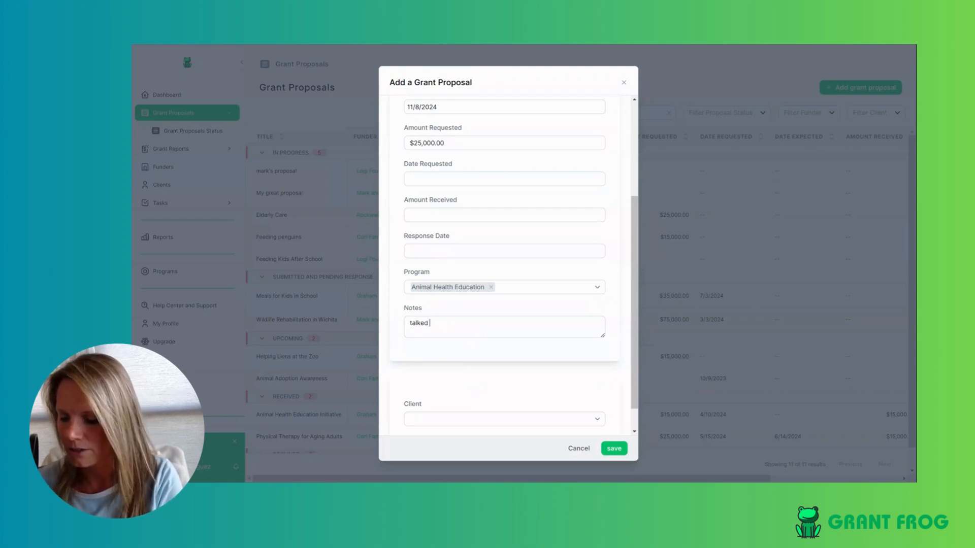
pyautogui.write('to director - nee')
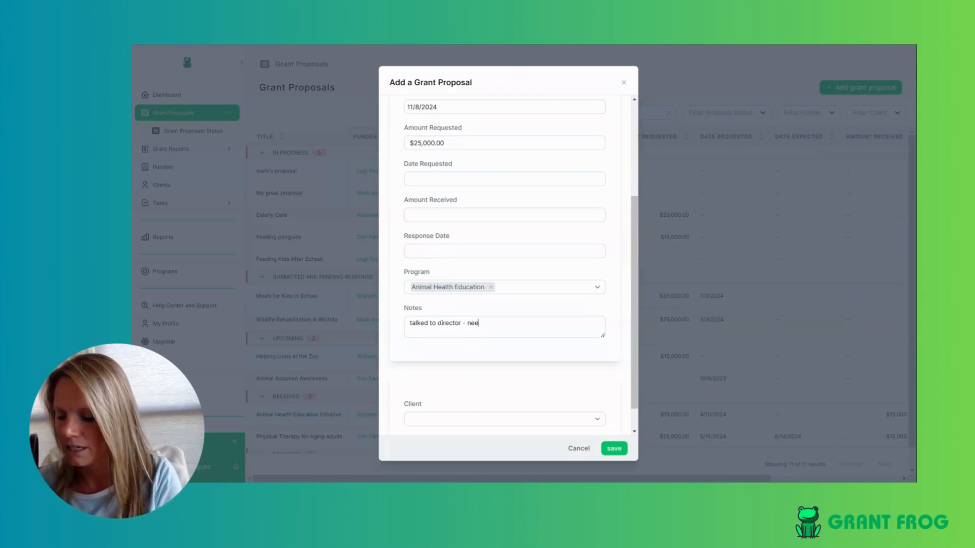
pyautogui.write('d to email.')
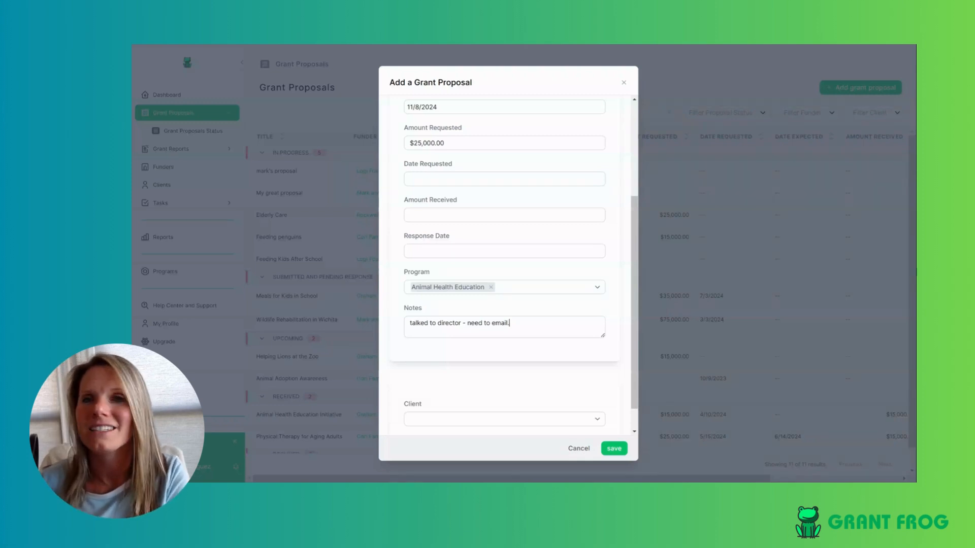
pyautogui.scroll(-1, 592, 302)
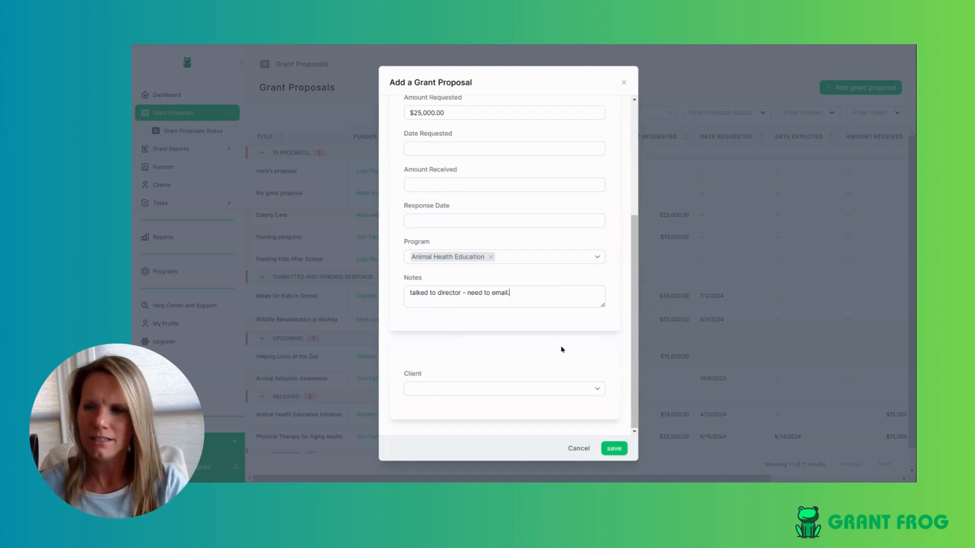
# - Choose Ready Go Organization as the client and save the Feeding Penguins at the Zoo proposal
pyautogui.click(507, 395)
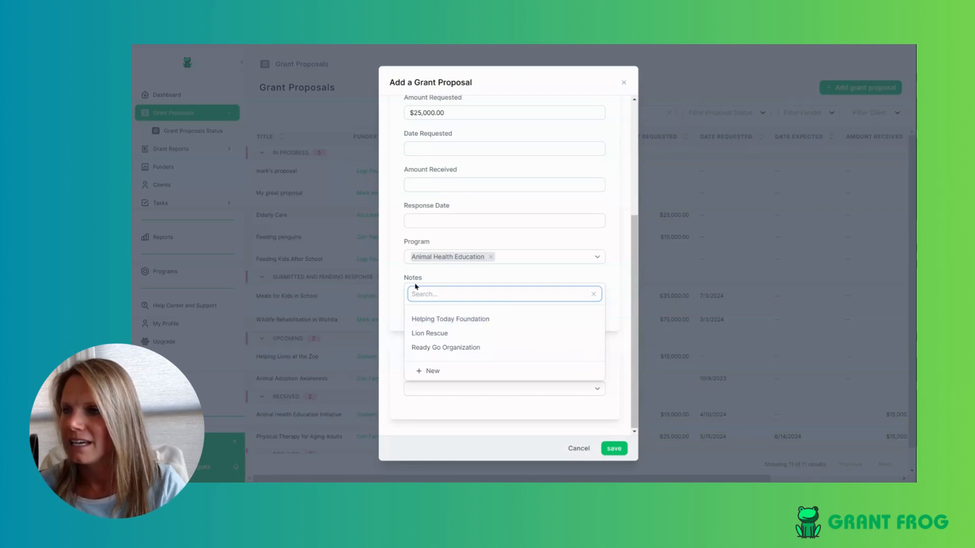
pyautogui.click(469, 349)
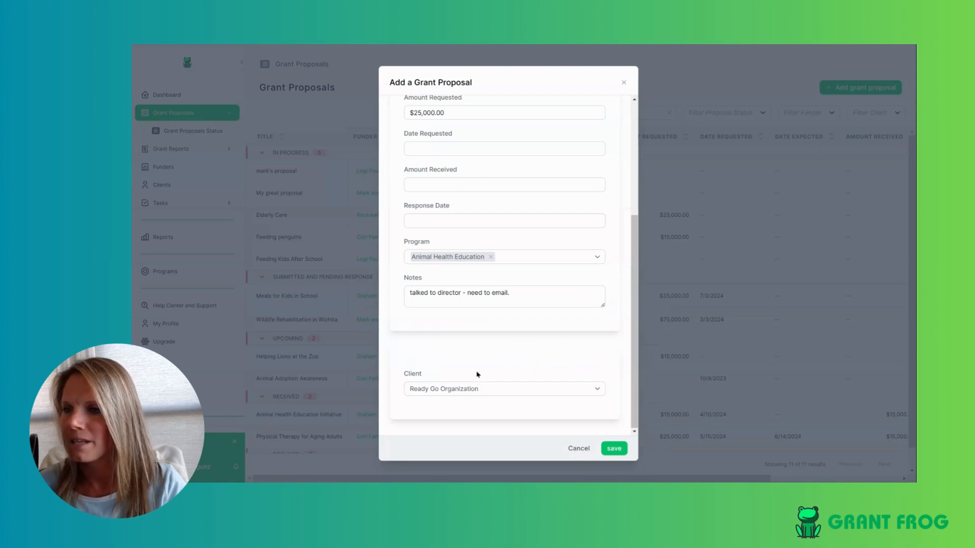
pyautogui.click(535, 394)
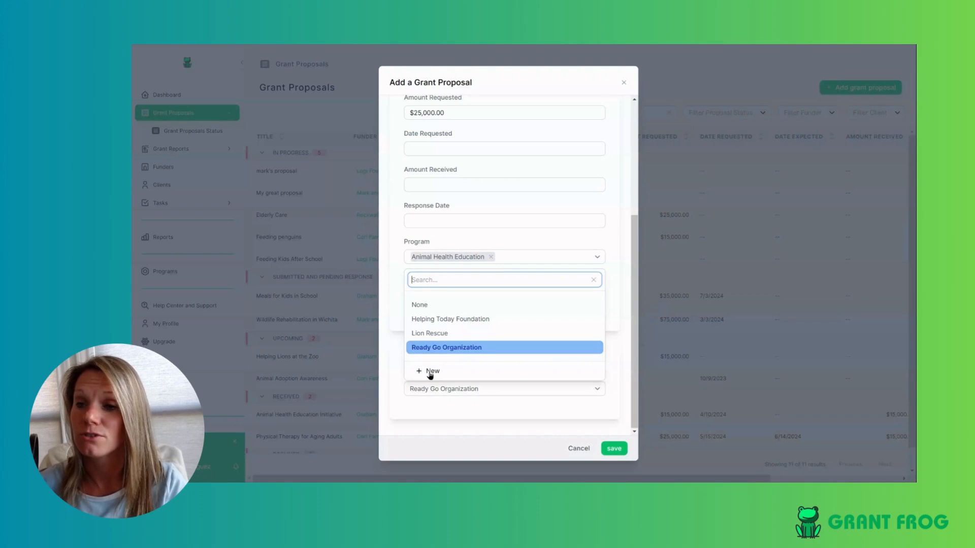
pyautogui.click(600, 419)
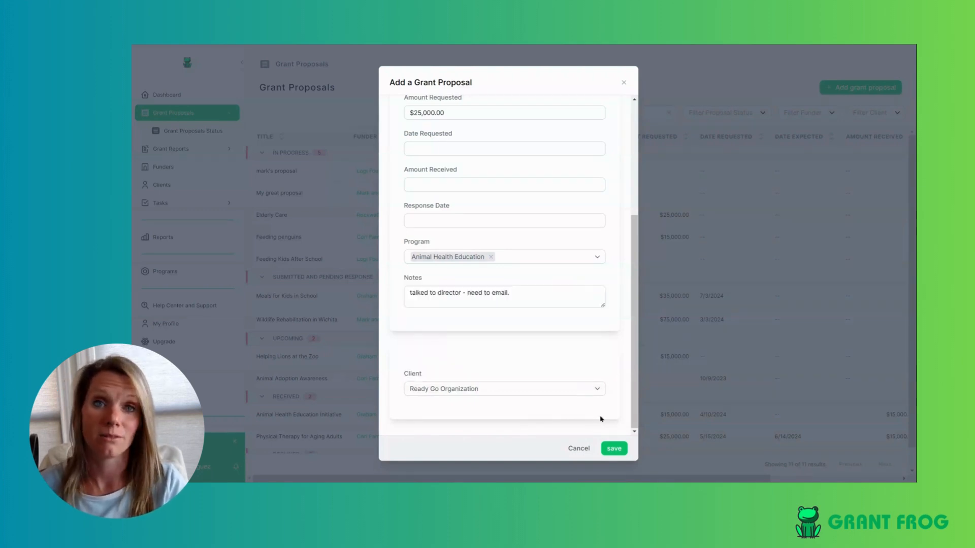
pyautogui.click(614, 449)
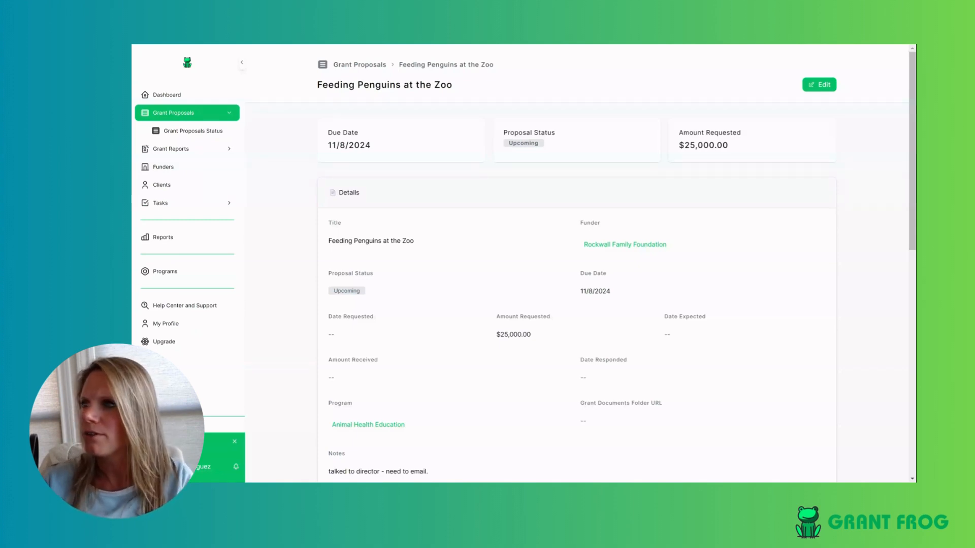
# - Review the Grant Proposals list, now showing 13 proposals including Feeding Penguins at the Zoo under Upcoming
pyautogui.click(160, 118)
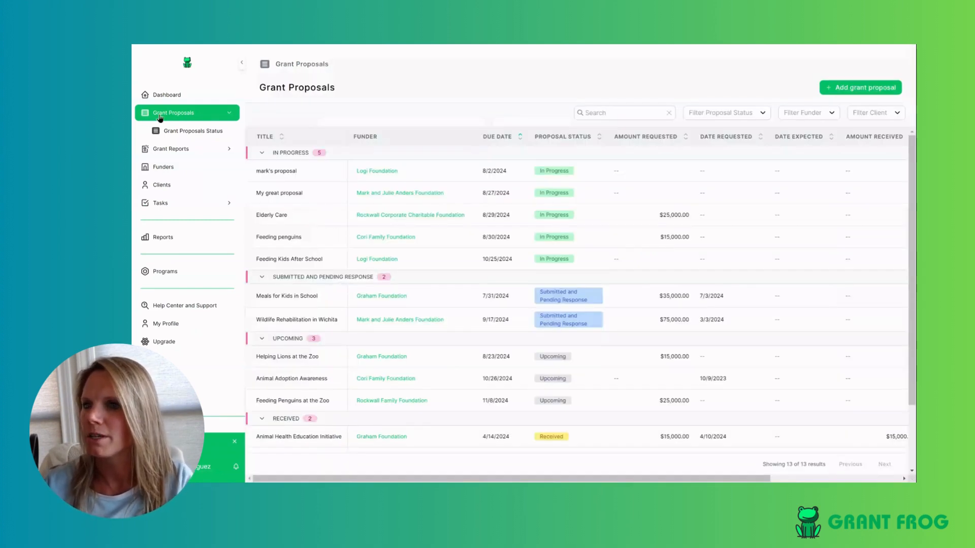
pyautogui.scroll(-3, 405, 405)
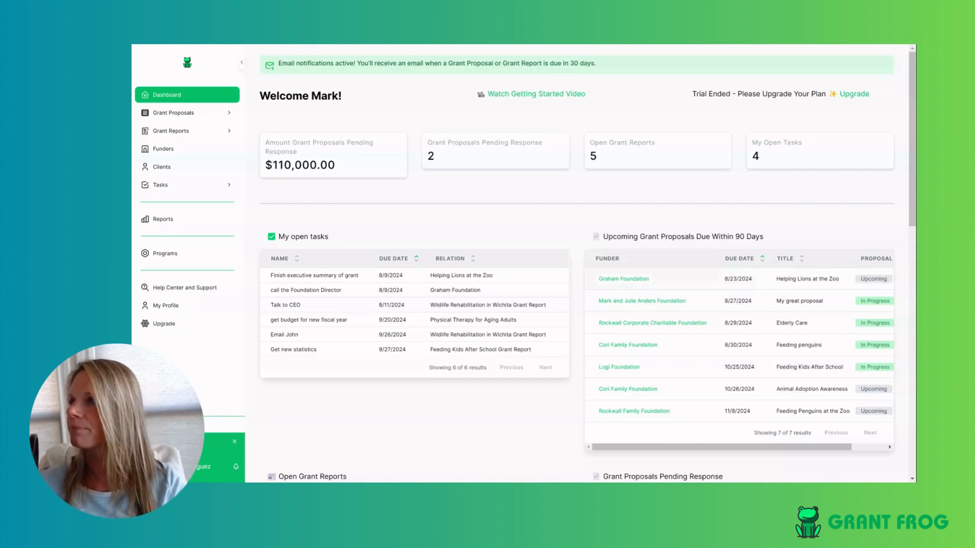
pyautogui.click(173, 112)
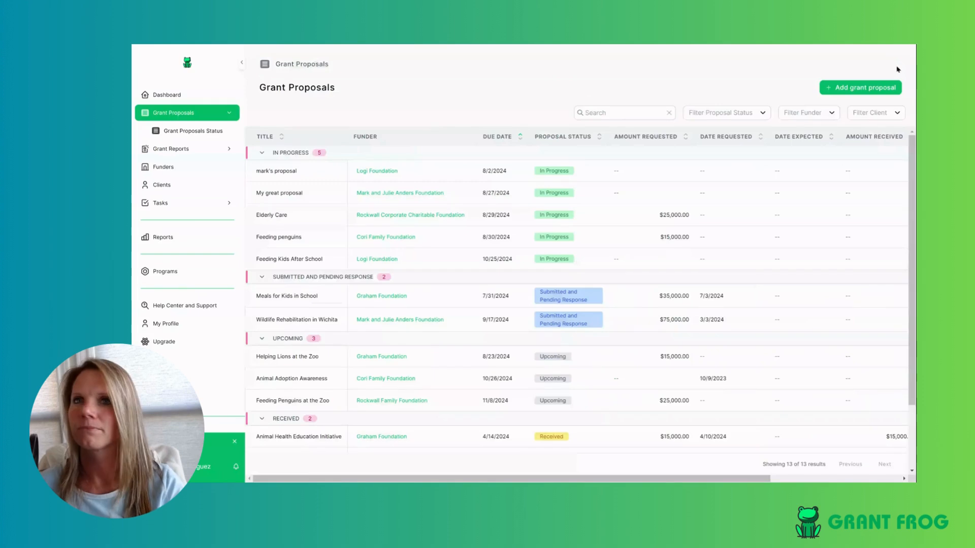
# - Start a new proposal titled 'New Shoes for Zookeepers' with Logi Foundation as funder
pyautogui.click(865, 87)
pyautogui.click(513, 147)
pyautogui.write('N')
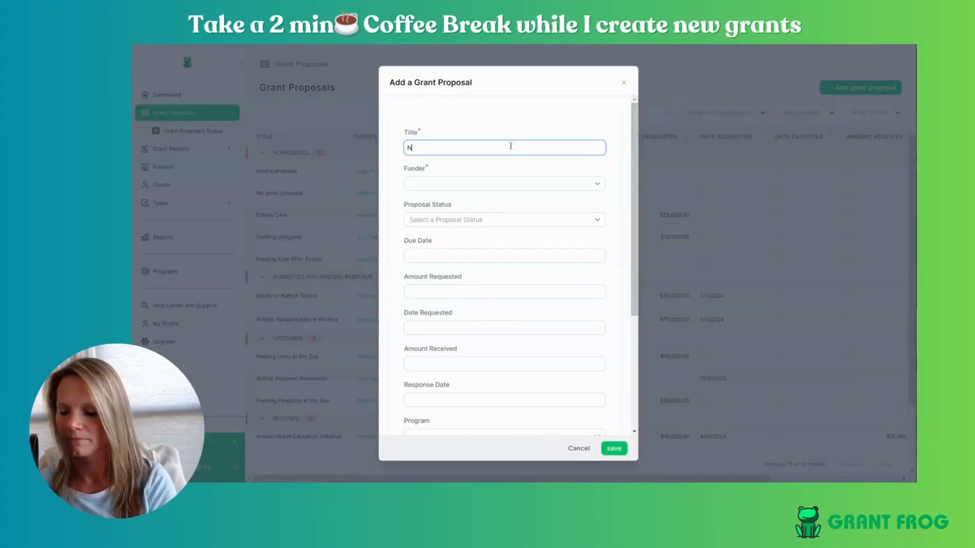
pyautogui.write('ew Shoes for Zooke')
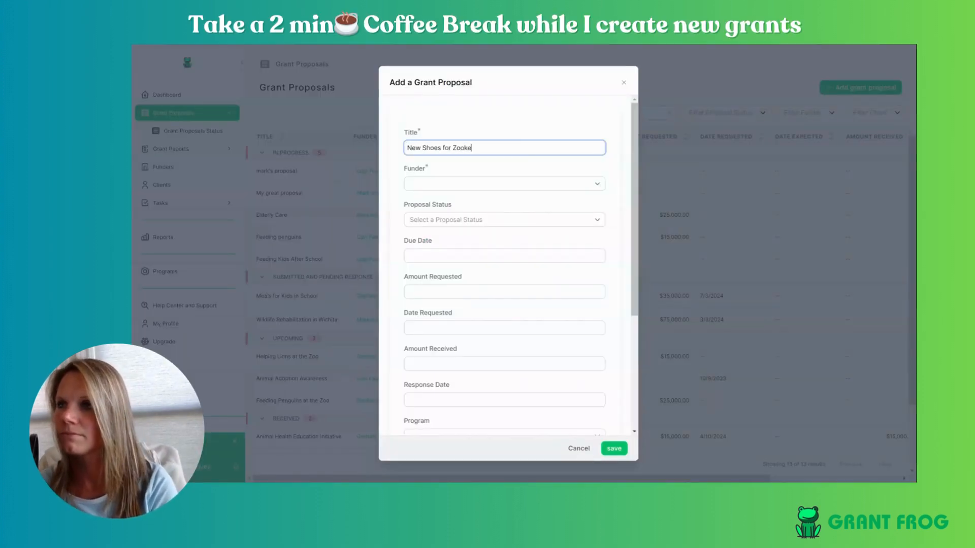
pyautogui.write('epers')
pyautogui.click(457, 187)
pyautogui.click(483, 252)
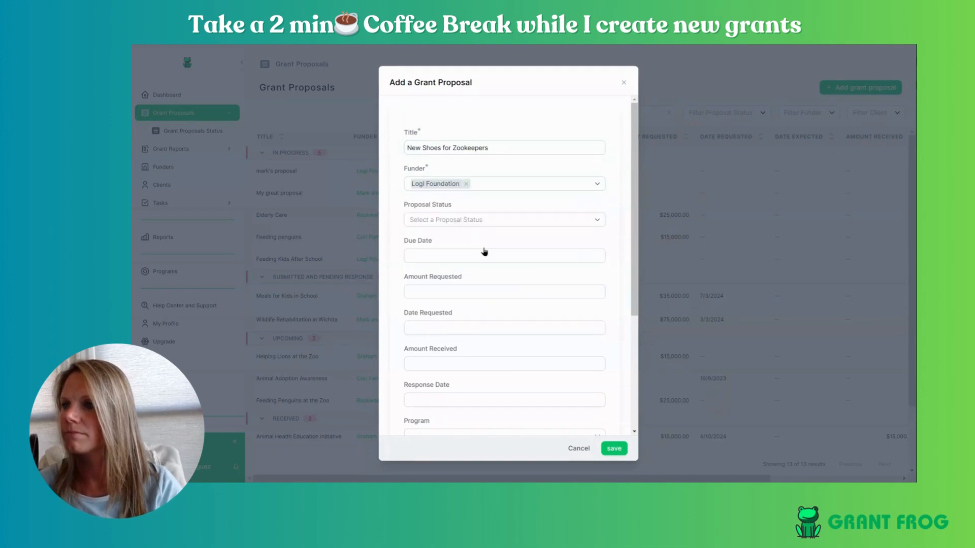
# - Set status Upcoming, due date 10/11/2024, and Amount Requested 10000
pyautogui.click(496, 218)
pyautogui.click(449, 291)
pyautogui.click(464, 254)
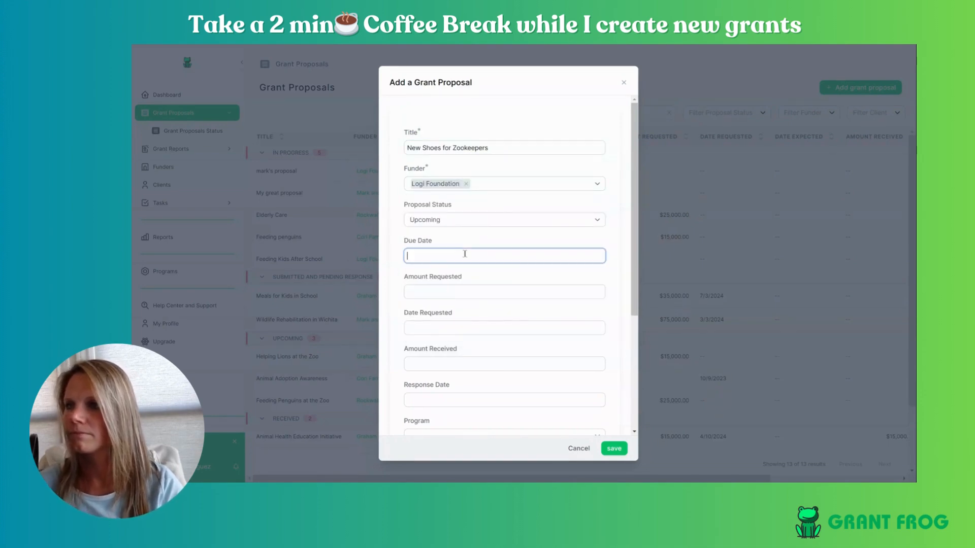
pyautogui.click(498, 276)
pyautogui.click(498, 276)
pyautogui.click(492, 324)
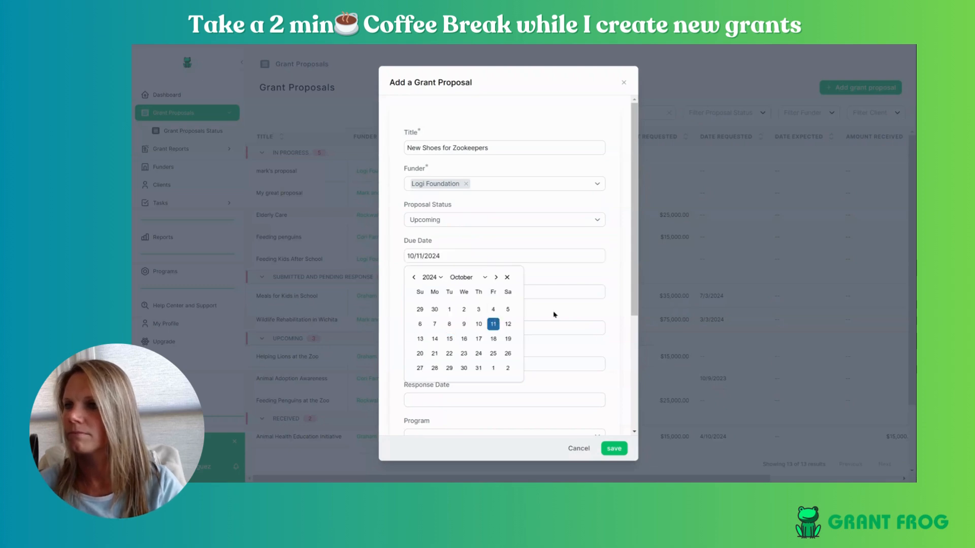
pyautogui.click(564, 288)
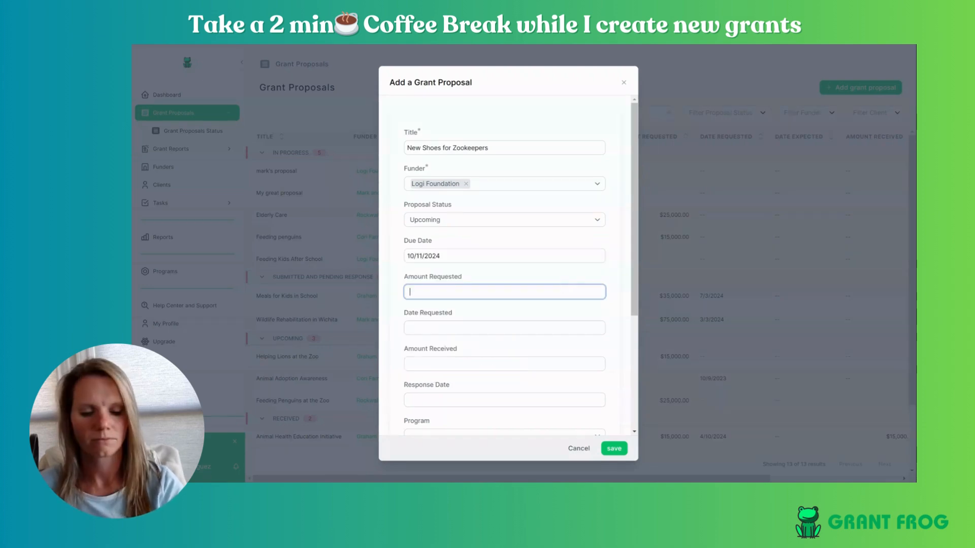
pyautogui.write('100000.00')
pyautogui.click(612, 288)
pyautogui.scroll(-3, 604, 284)
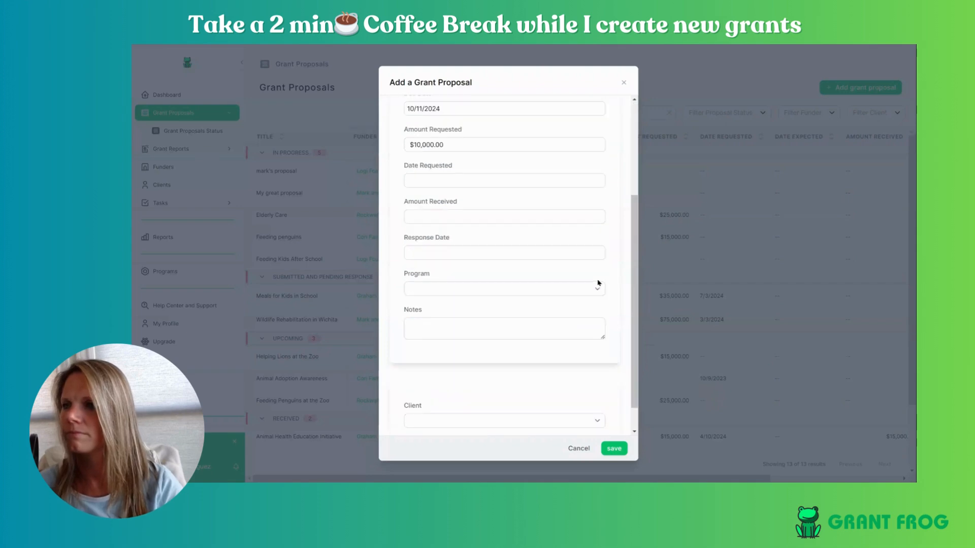
# - Assign Animal Health Education program and Ready Go Organization client, save, and return to the list
pyautogui.click(598, 286)
pyautogui.click(444, 375)
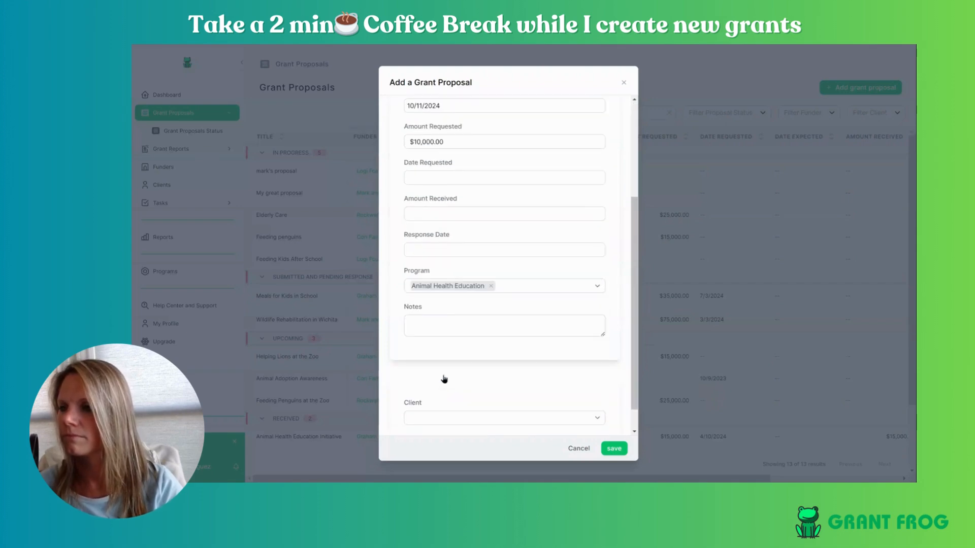
pyautogui.scroll(-1, 594, 348)
pyautogui.click(541, 391)
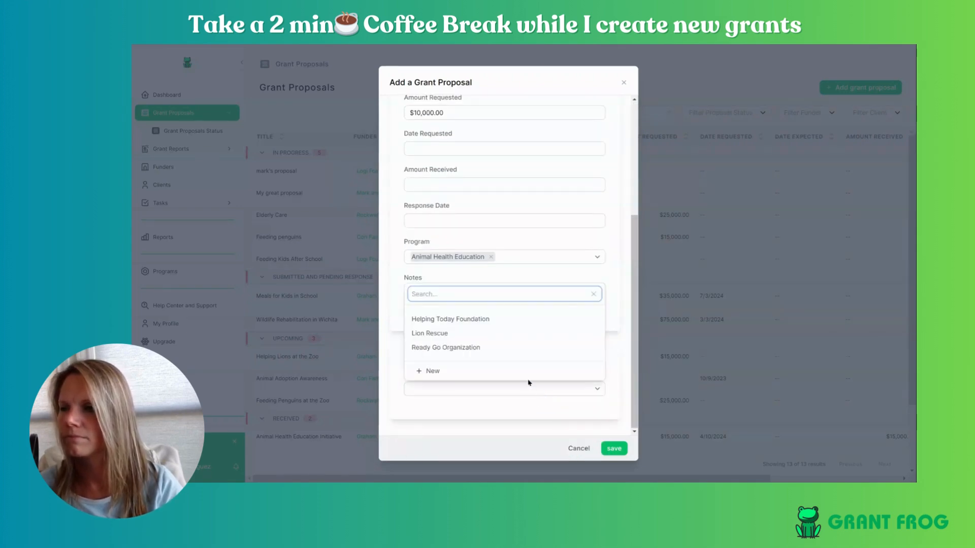
pyautogui.click(446, 347)
pyautogui.click(615, 450)
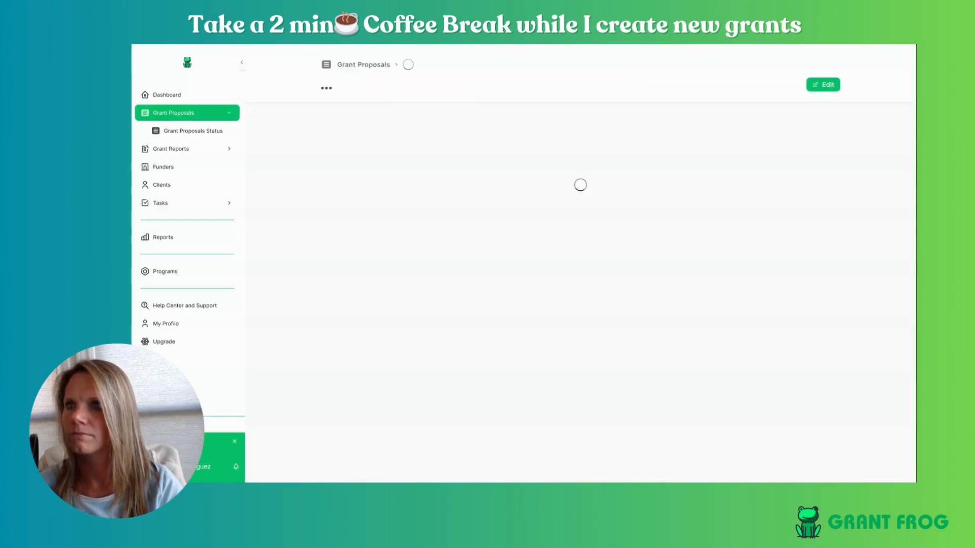
pyautogui.click(175, 112)
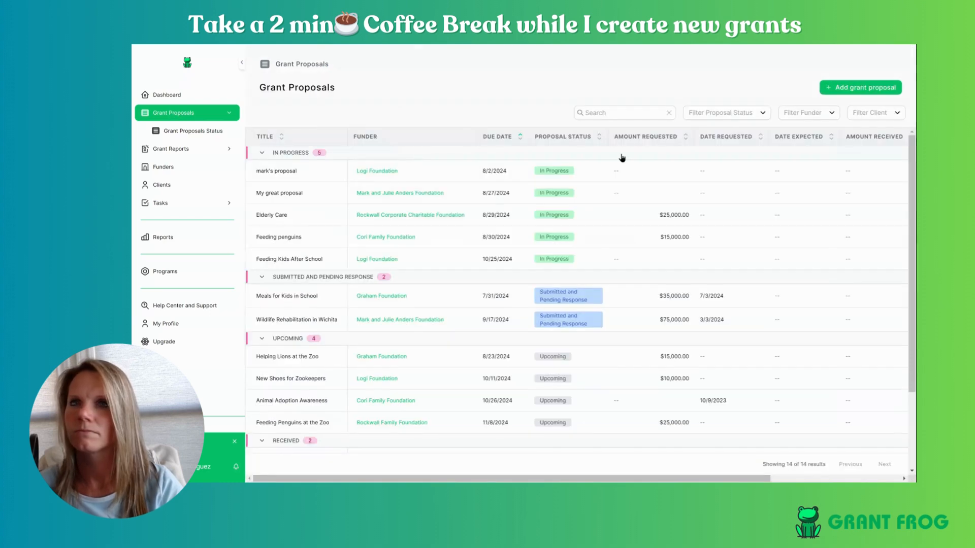
# - Start a new proposal titled 'Lettuce for the Lions' with Cori Family Foundation as funder
pyautogui.click(847, 88)
pyautogui.click(490, 148)
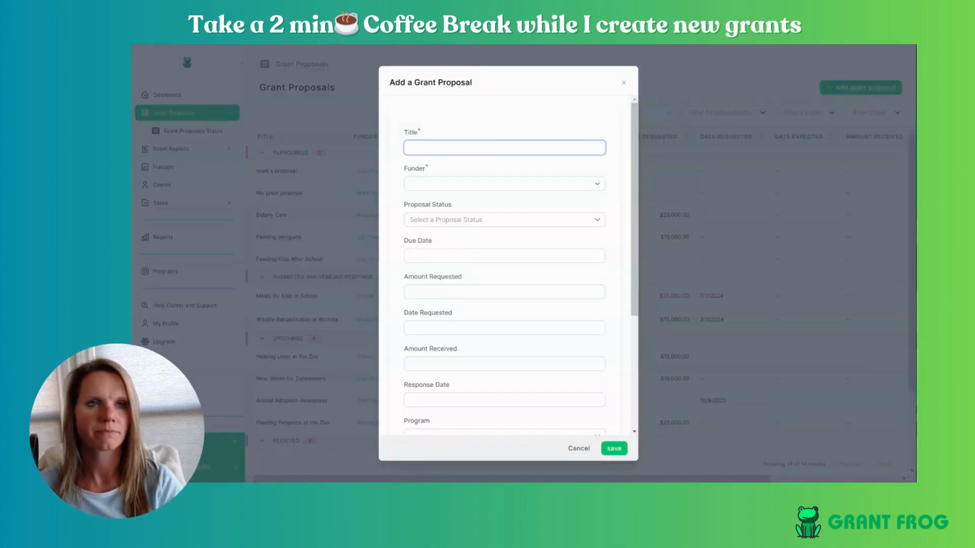
pyautogui.write('Lettuce for the Lions')
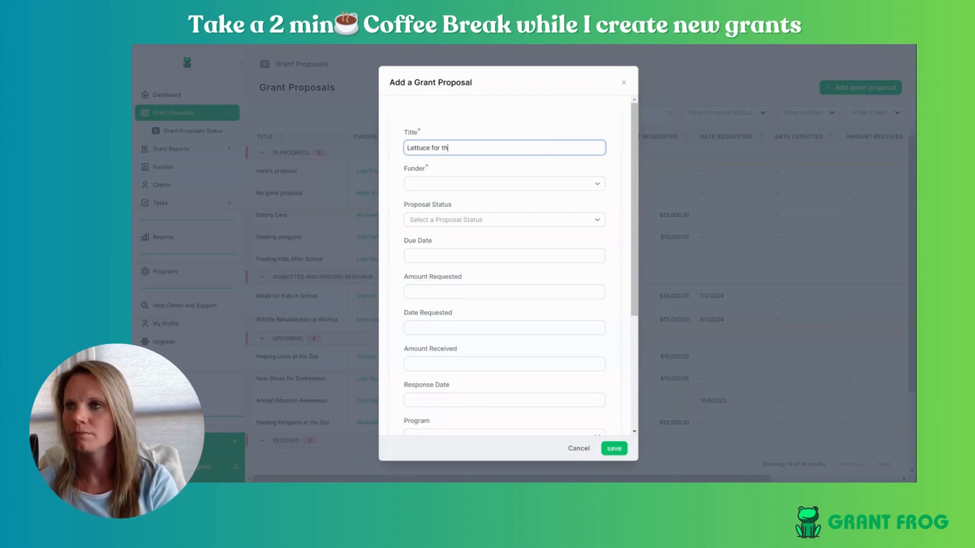
pyautogui.click(530, 188)
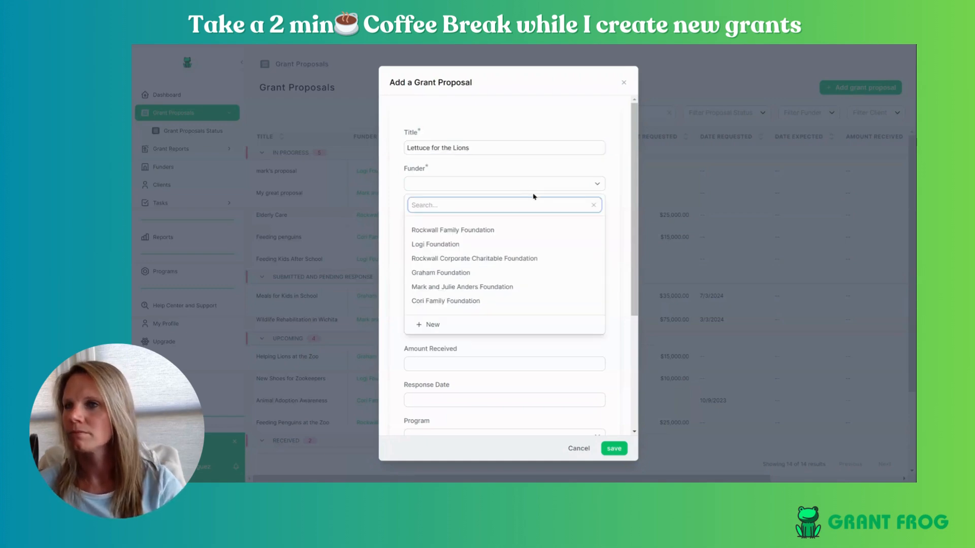
pyautogui.click(505, 300)
# - Set status Upcoming, Amount Requested 15000, and due date 12/13/2024
pyautogui.click(481, 222)
pyautogui.click(482, 300)
pyautogui.click(453, 292)
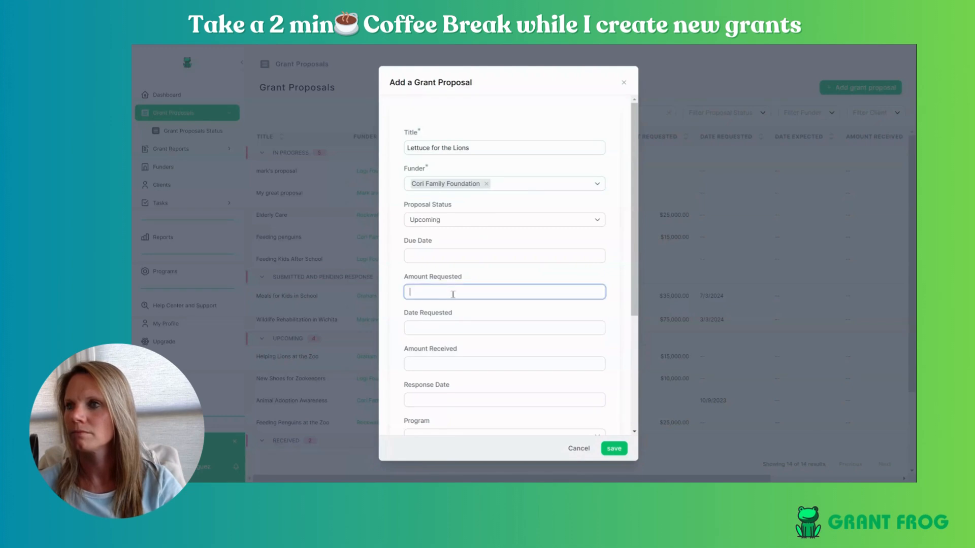
pyautogui.write('150000.00')
pyautogui.click(460, 255)
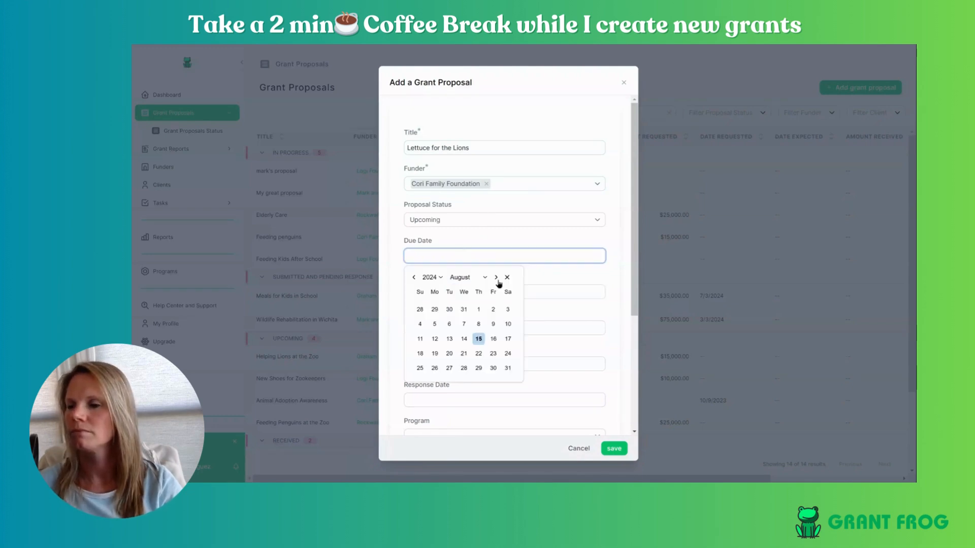
pyautogui.click(496, 277)
pyautogui.click(496, 277)
pyautogui.click(496, 277)
pyautogui.click(496, 277)
pyautogui.click(495, 323)
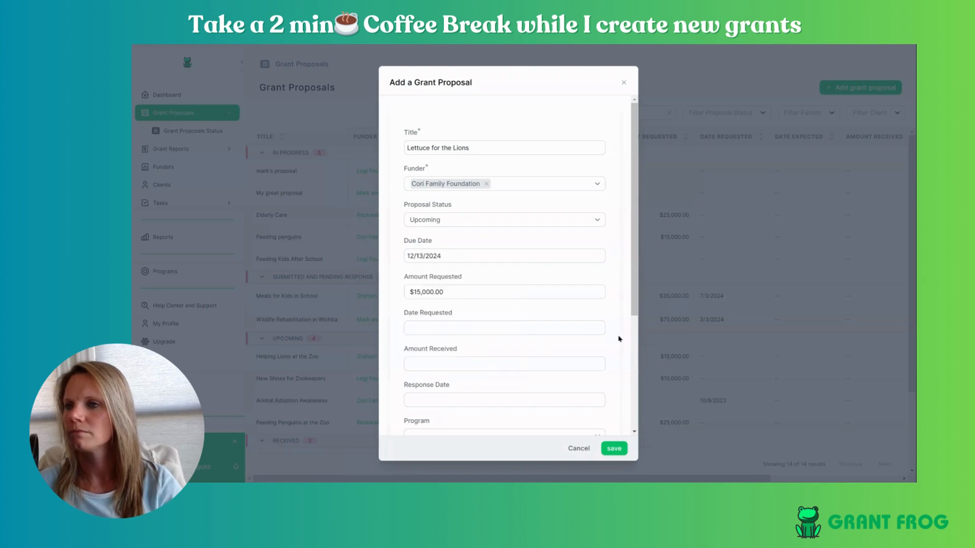
pyautogui.scroll(-3, 609, 315)
# - Assign Animal Health Education program and Ready Go Organization client, then save the proposal
pyautogui.click(430, 290)
pyautogui.click(496, 380)
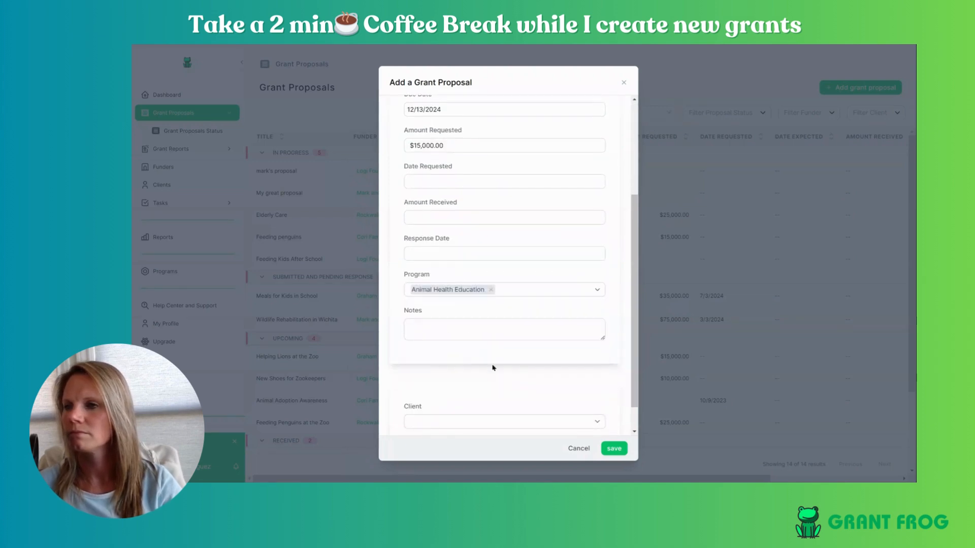
pyautogui.scroll(-1, 493, 368)
pyautogui.click(538, 391)
pyautogui.click(495, 347)
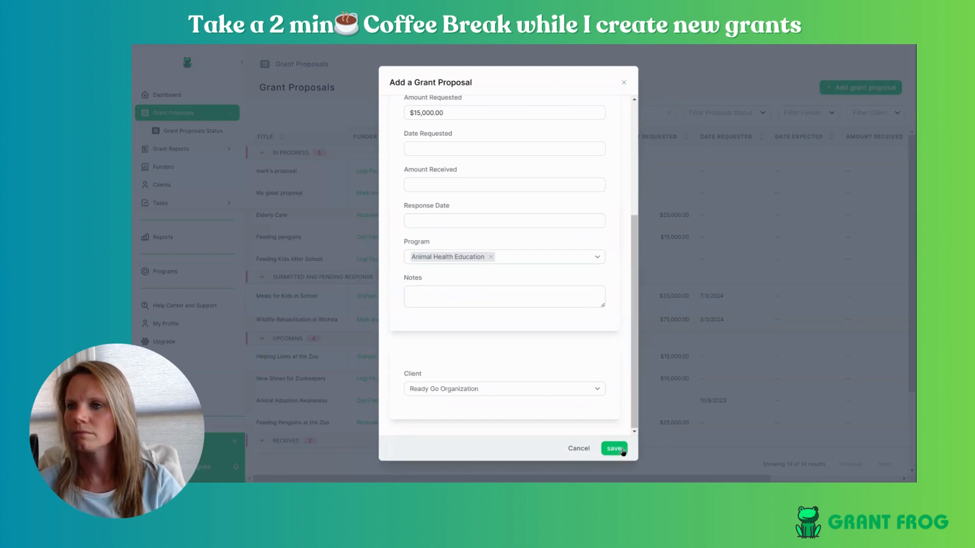
pyautogui.click(623, 451)
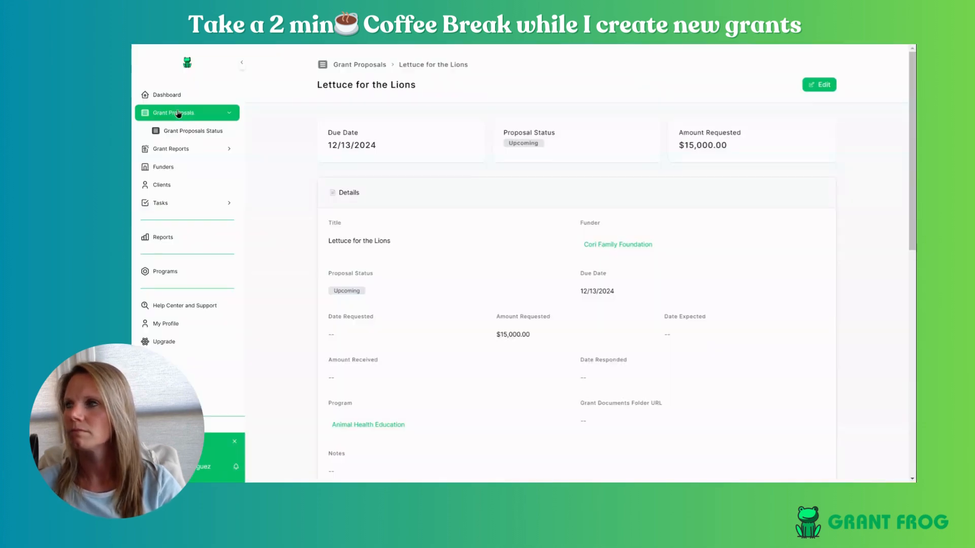
pyautogui.click(178, 113)
# - Start another grant proposal titled 'Feeding the Meerkats'
pyautogui.click(869, 92)
pyautogui.click(488, 147)
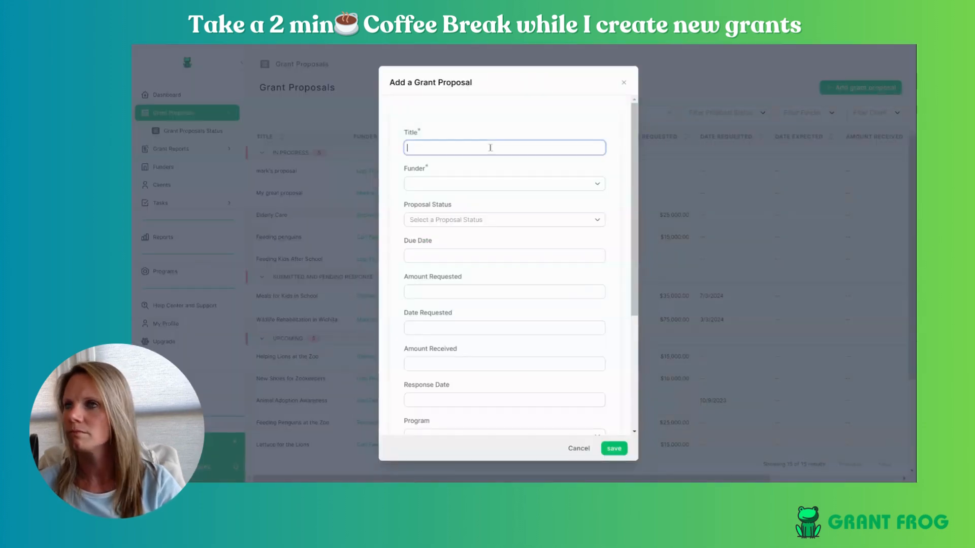
pyautogui.write('Feeding the ')
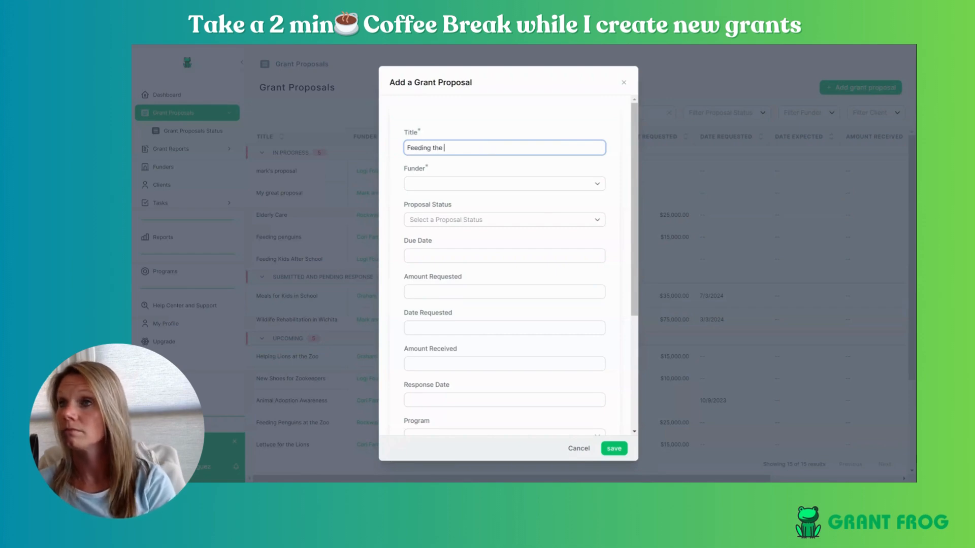
pyautogui.write('Meerkats')
# - Begin a new funder named Meerkat Helpers Foundation
pyautogui.click(489, 184)
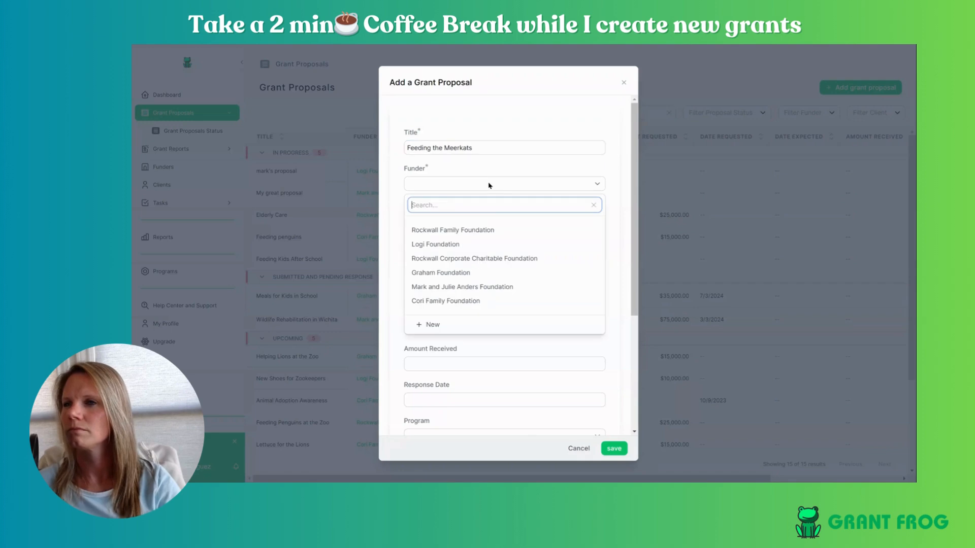
pyautogui.click(433, 326)
pyautogui.write('Meerkat Helping')
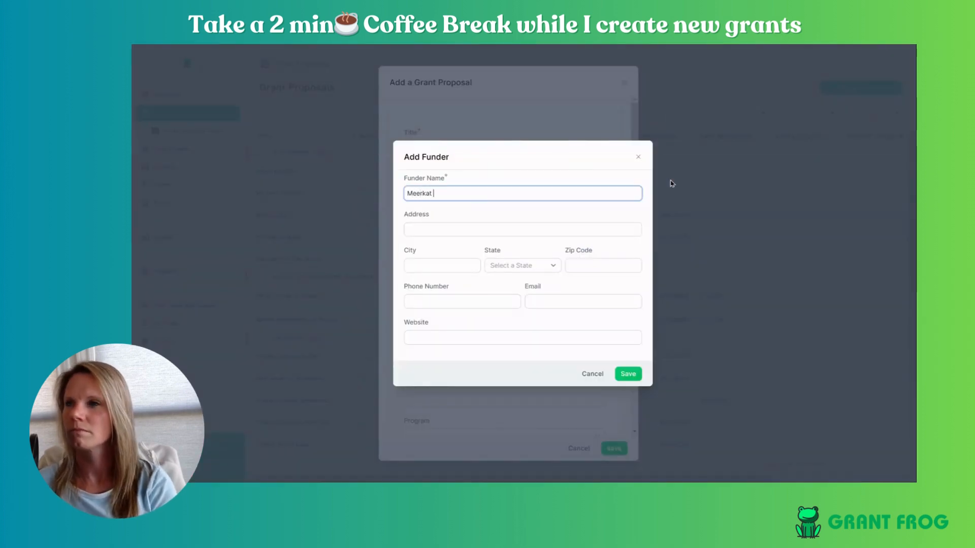
pyautogui.write('dation')
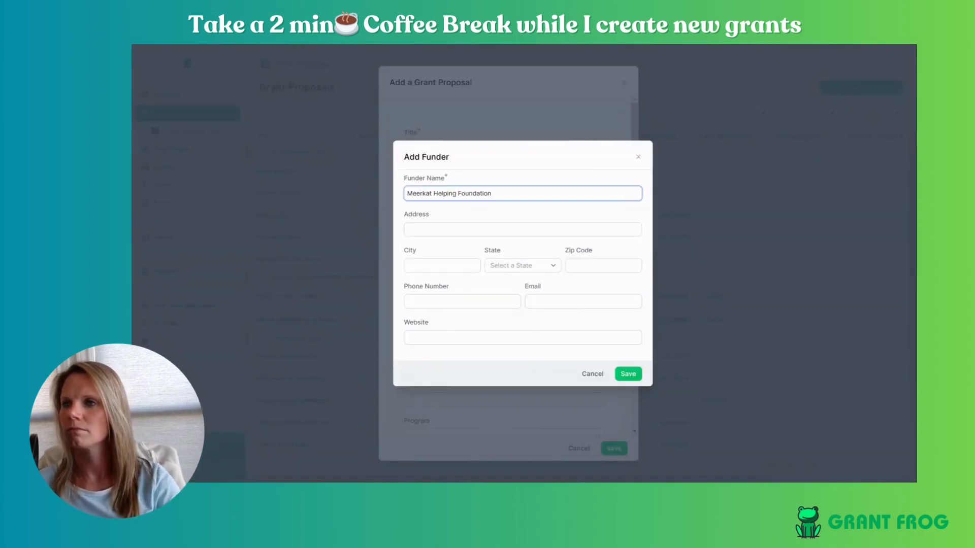
pyautogui.doubleClick(450, 193)
pyautogui.write('Helpers')
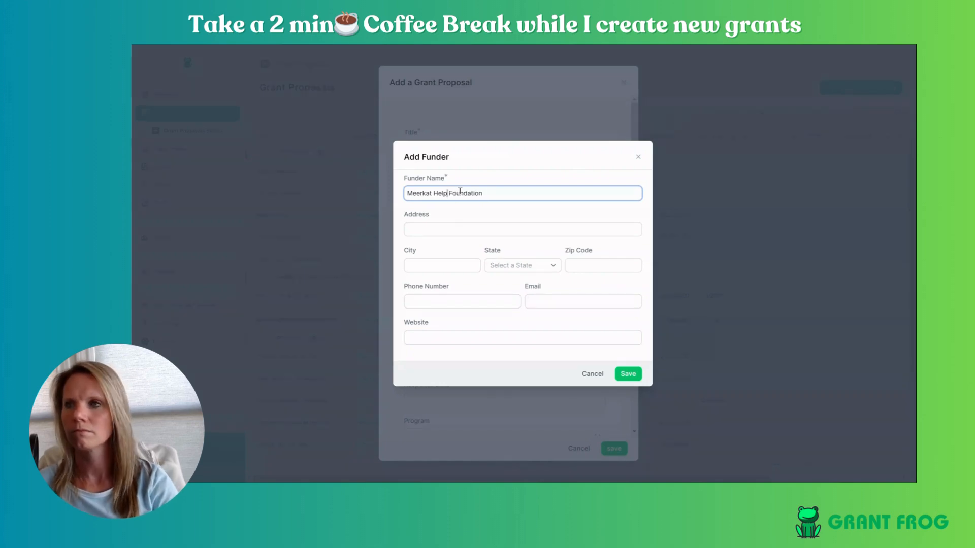
pyautogui.click(457, 337)
pyautogui.write('www.welo')
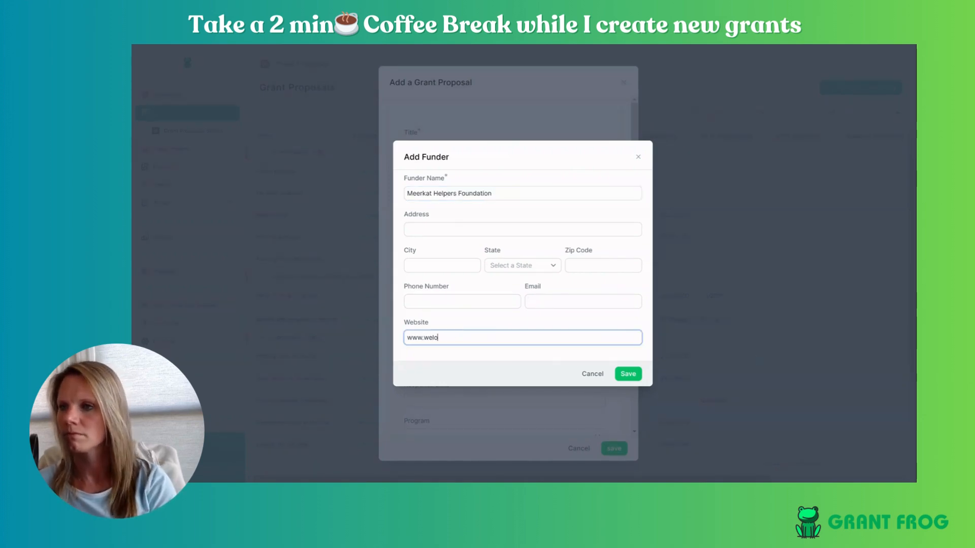
pyautogui.write('vemeerkats.com')
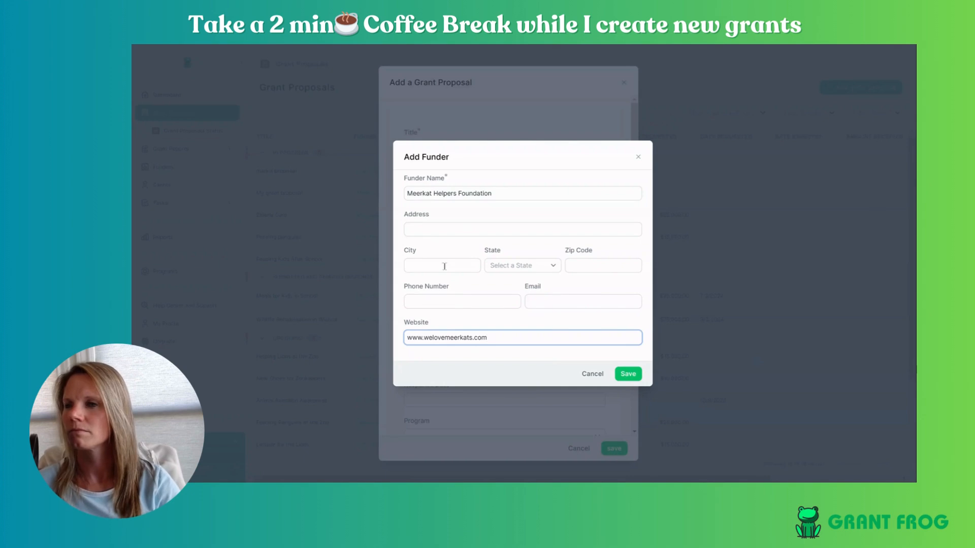
pyautogui.click(444, 266)
pyautogui.write('New Yo')
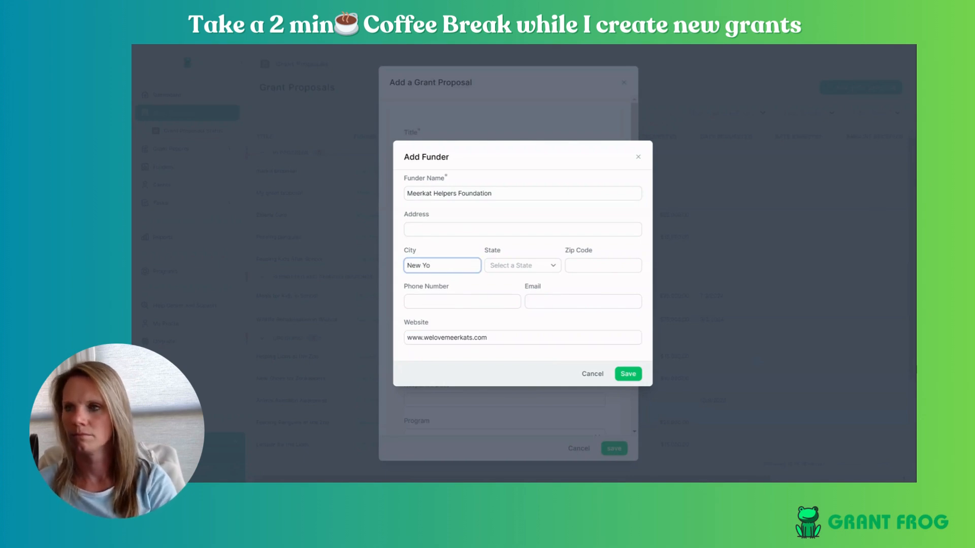
pyautogui.write('rk')
pyautogui.press('Tab')
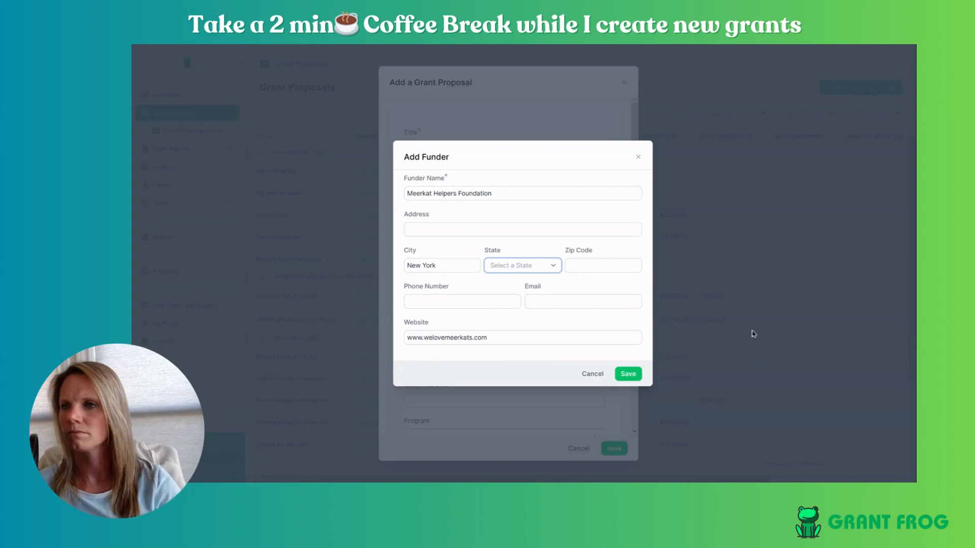
pyautogui.click(538, 263)
pyautogui.write('n')
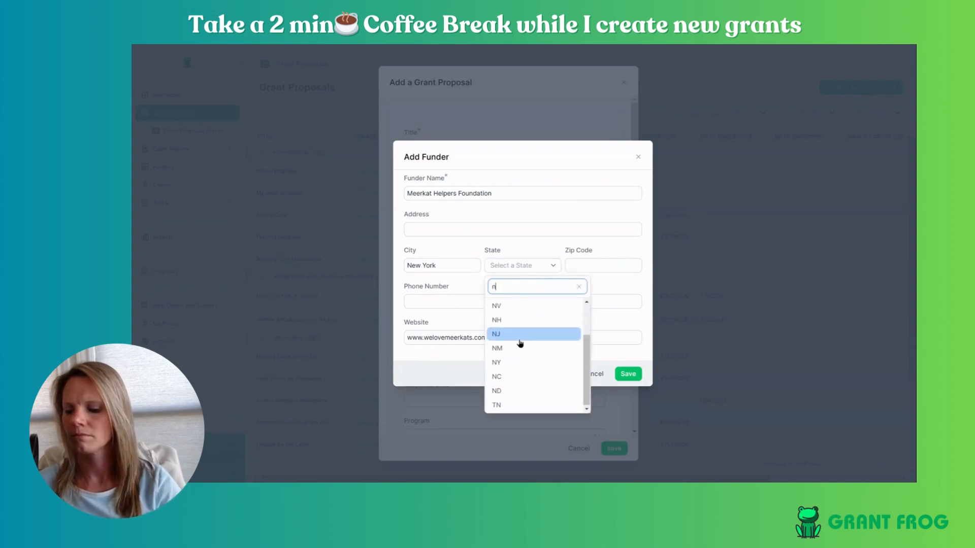
pyautogui.click(506, 362)
pyautogui.click(628, 374)
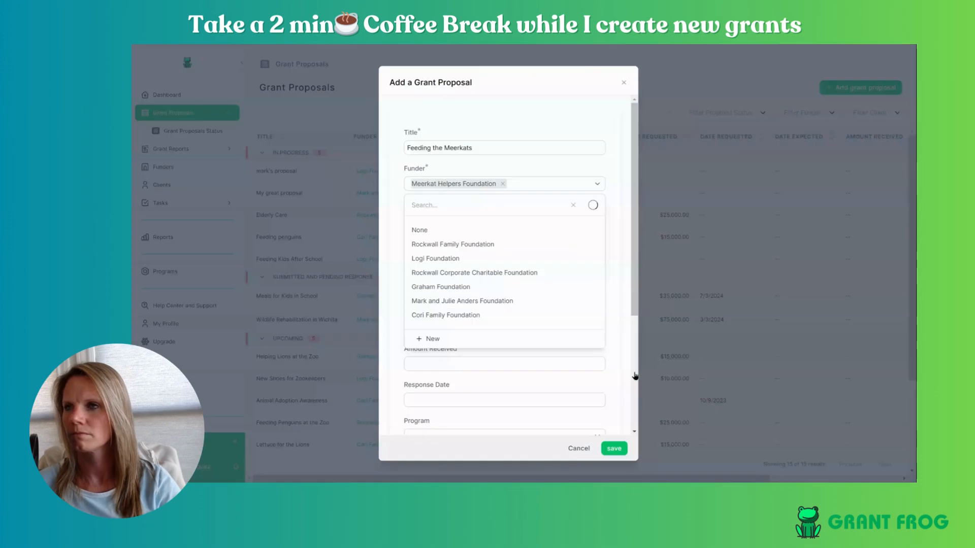
# - Set the proposal status to Upcoming and the due date to 2/7/2025
pyautogui.click(635, 375)
pyautogui.click(502, 219)
pyautogui.click(452, 292)
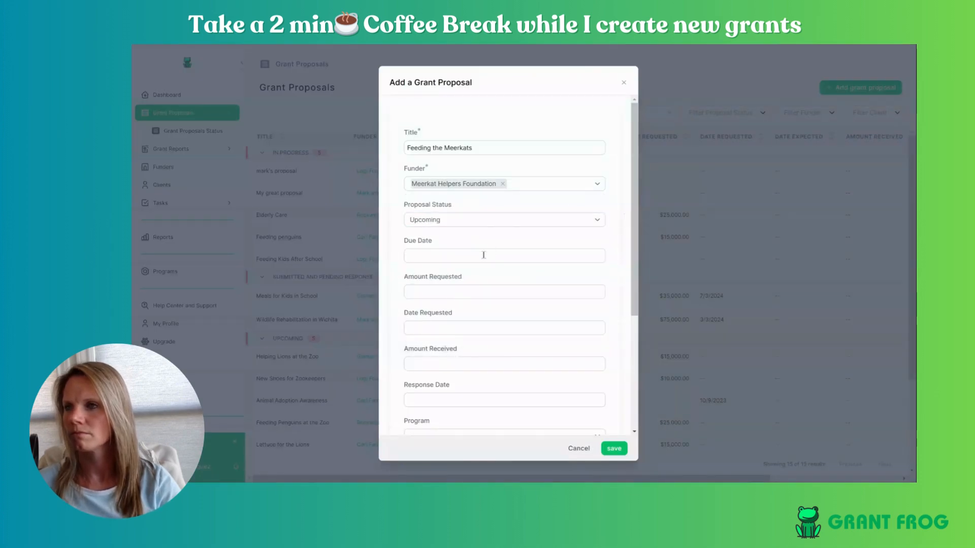
pyautogui.click(467, 256)
pyautogui.write('35000')
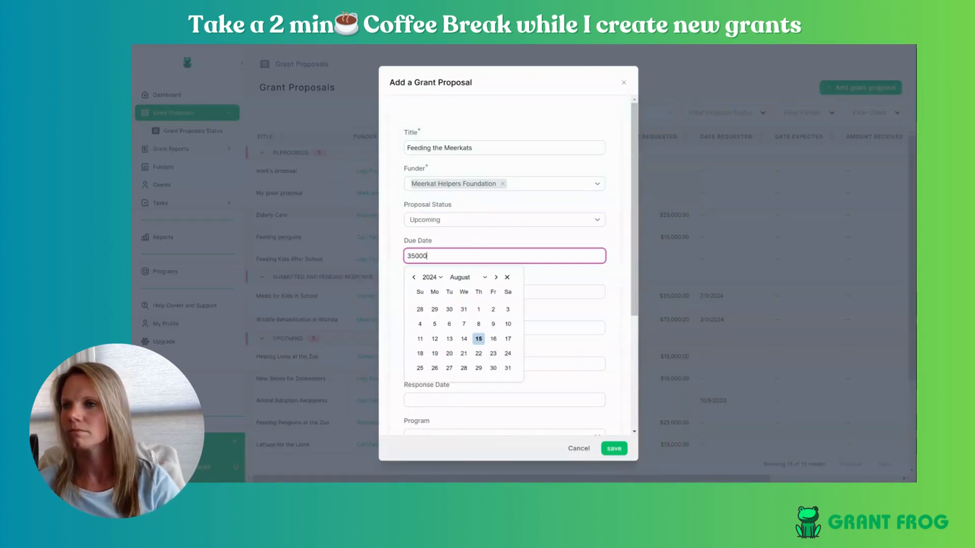
pyautogui.hotkey('ctrl', 'a')
pyautogui.press('BackSpace')
pyautogui.click(496, 277)
pyautogui.click(496, 277)
pyautogui.click(496, 277)
pyautogui.click(496, 277)
pyautogui.click(496, 277)
pyautogui.click(496, 277)
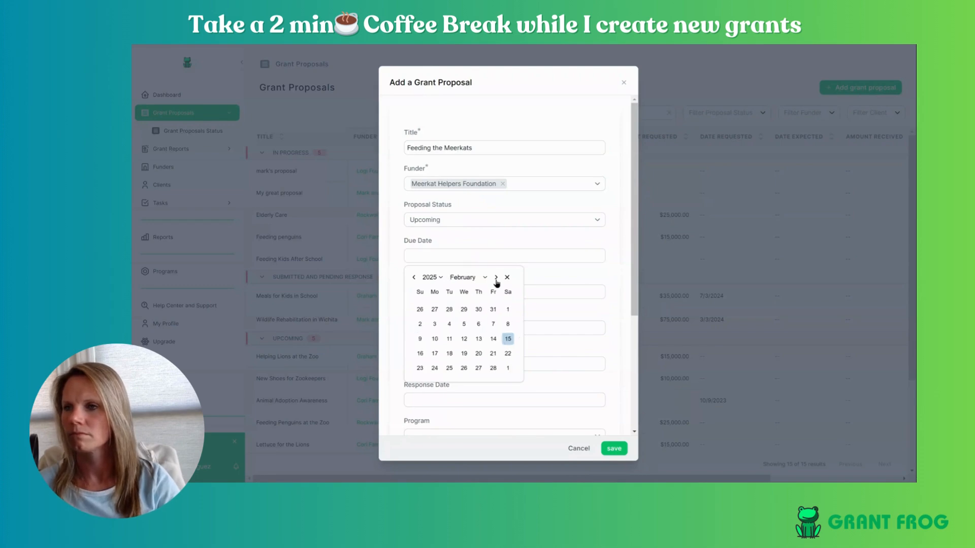
pyautogui.click(493, 324)
# - Request $35,000 and create a new program named Meerkats Program
pyautogui.click(554, 291)
pyautogui.write('350000.00')
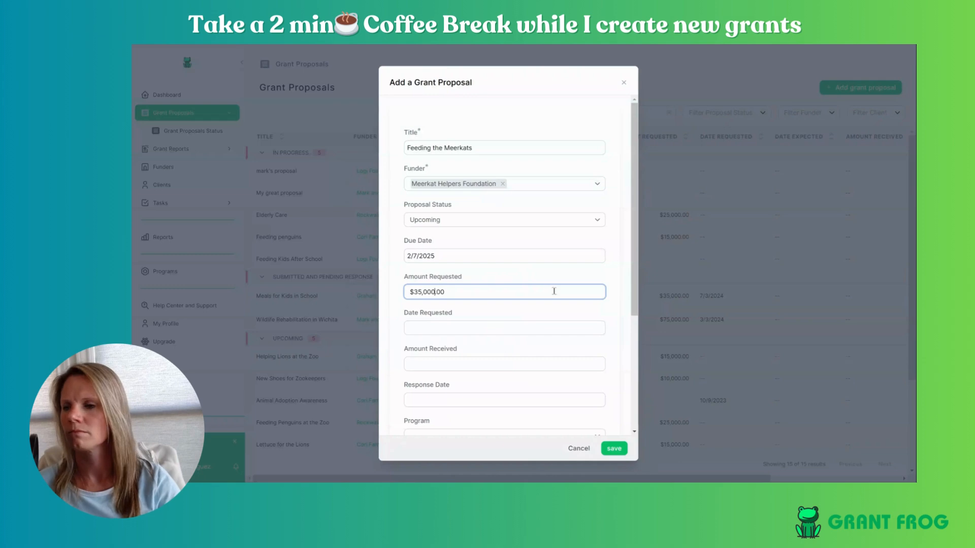
pyautogui.scroll(-5, 611, 340)
pyautogui.click(446, 257)
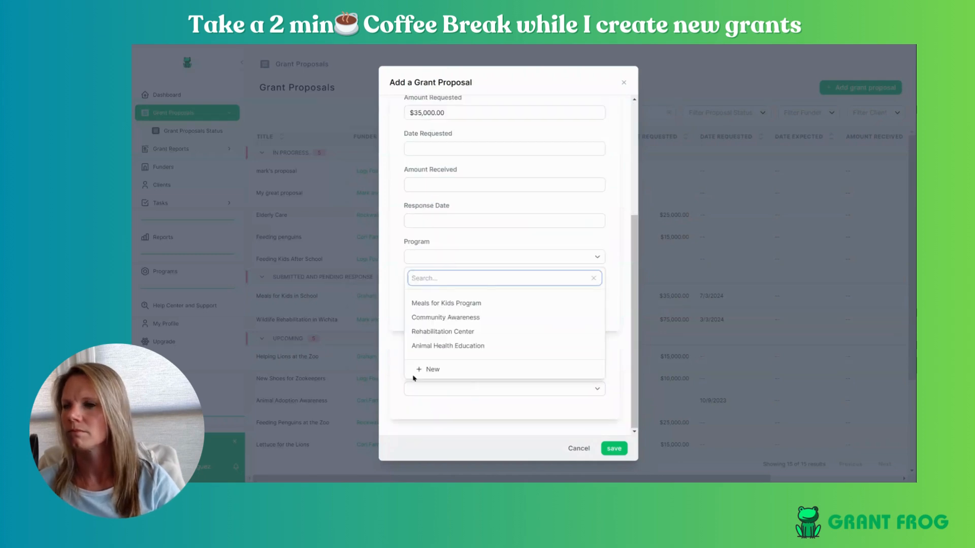
pyautogui.click(442, 371)
pyautogui.click(480, 267)
pyautogui.write('Meerk')
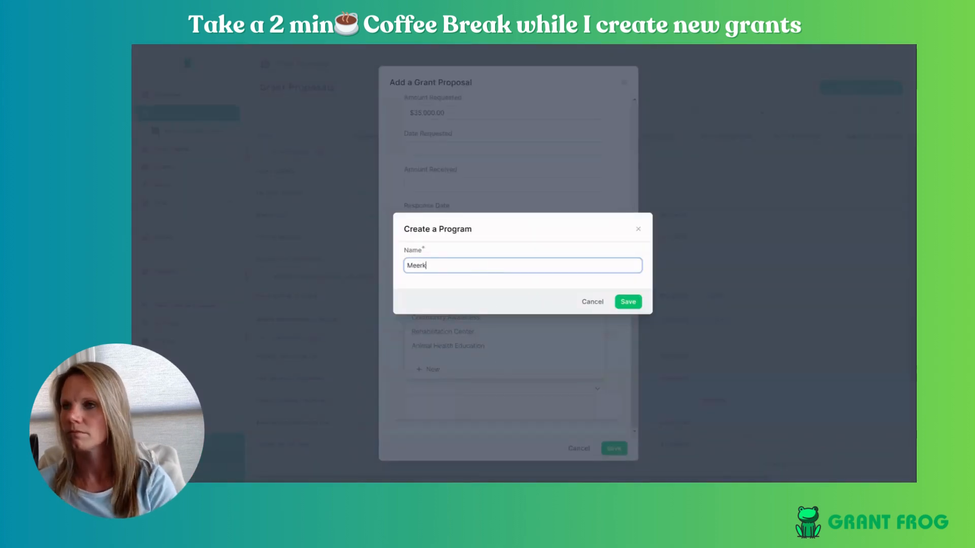
pyautogui.write('ats Program')
pyautogui.click(634, 302)
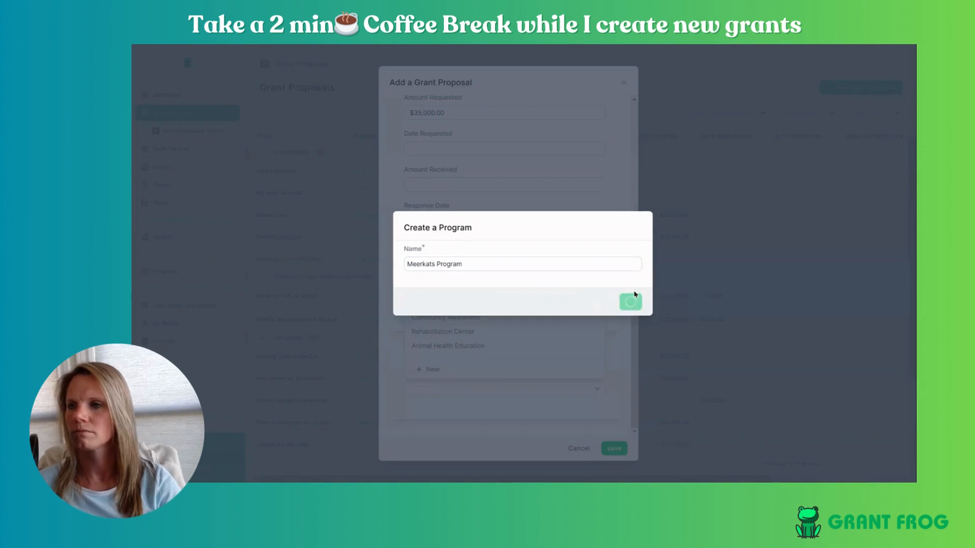
# - Choose client Ready Go Organization, save the proposal, and return to the proposals list
pyautogui.click(616, 286)
pyautogui.click(538, 391)
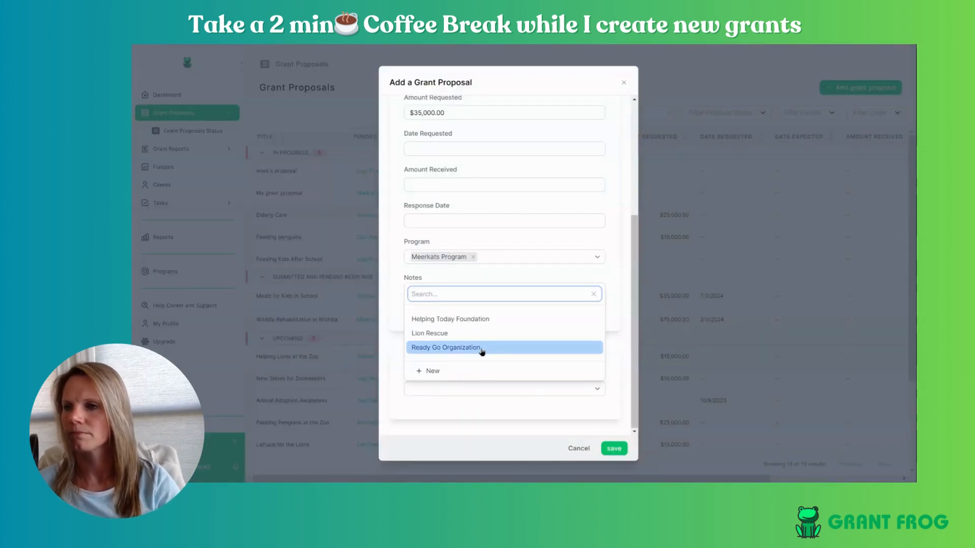
pyautogui.click(508, 348)
pyautogui.click(613, 449)
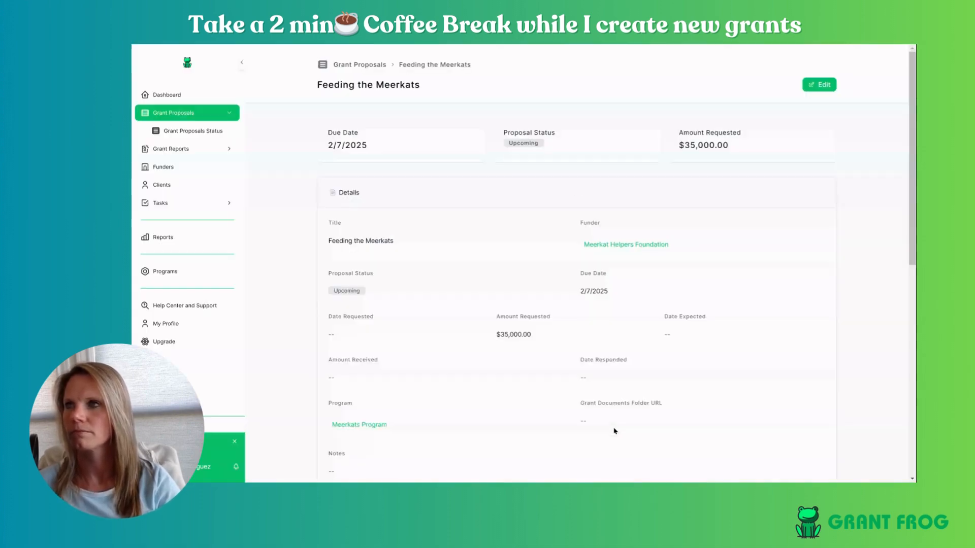
pyautogui.click(156, 115)
# - Start a new proposal titled 'Care for Kids' with Graham Foundation as funder
pyautogui.click(866, 88)
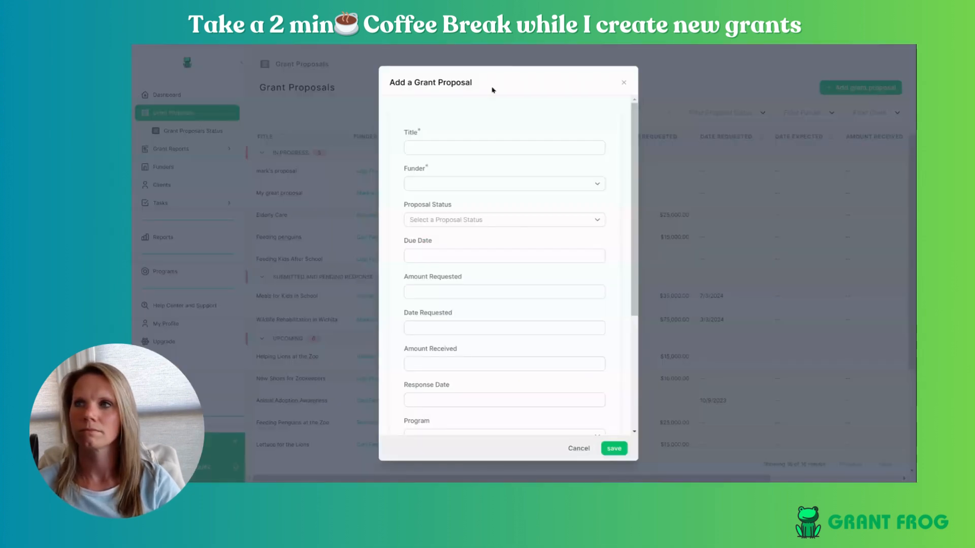
pyautogui.click(493, 145)
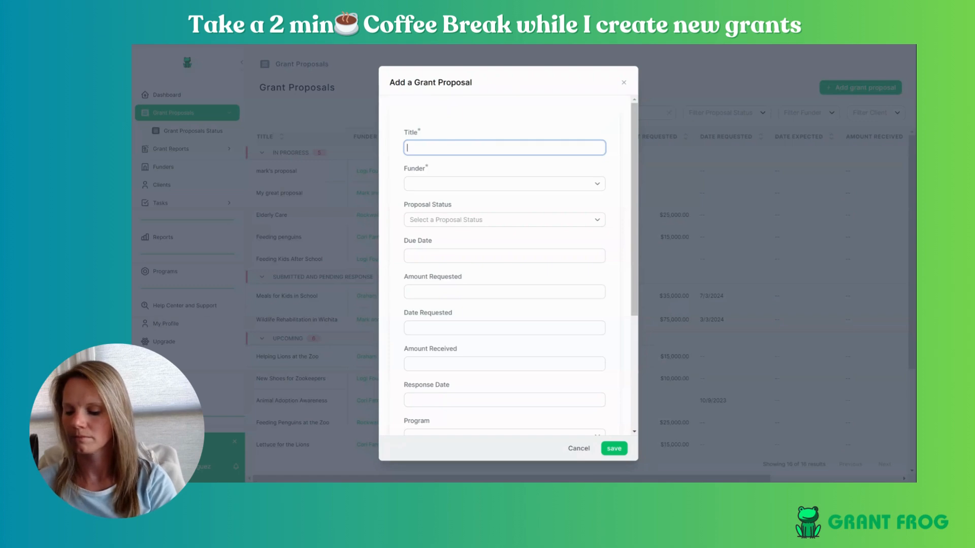
pyautogui.write('Care for Kids')
pyautogui.click(472, 183)
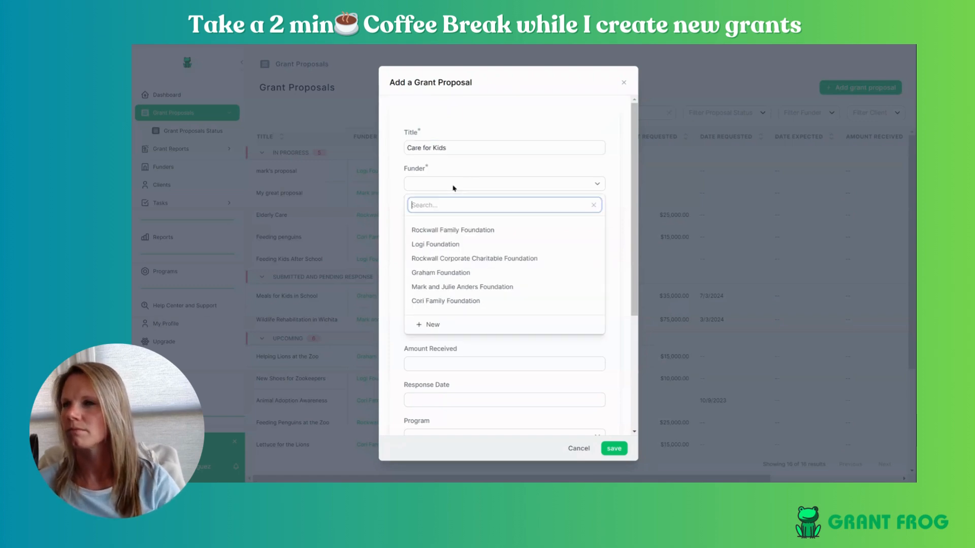
pyautogui.click(440, 286)
# - Set status Upcoming, due date 12/6/2024, and amount requested 97000.00
pyautogui.click(475, 219)
pyautogui.click(459, 292)
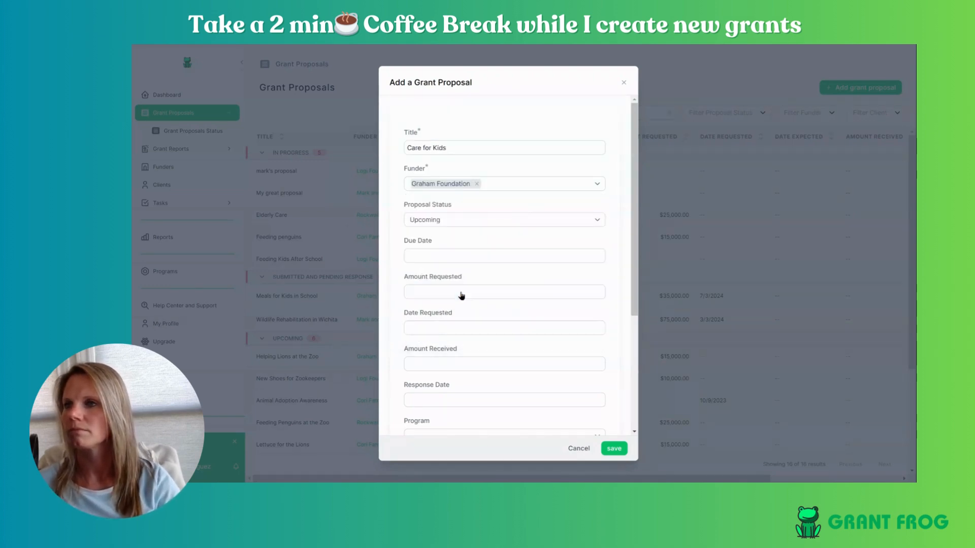
pyautogui.click(451, 256)
pyautogui.click(496, 277)
pyautogui.click(496, 277)
pyautogui.click(496, 277)
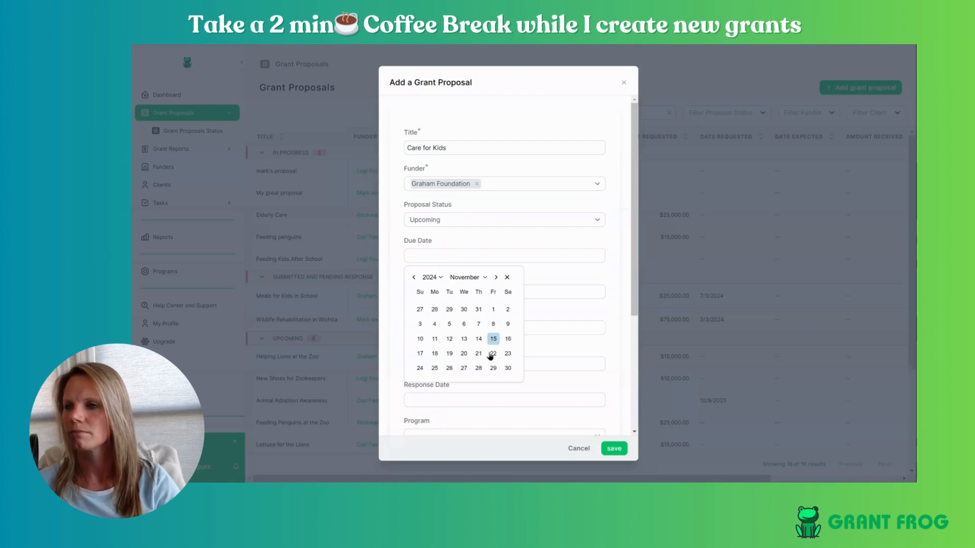
pyautogui.click(496, 277)
pyautogui.click(493, 309)
pyautogui.click(571, 296)
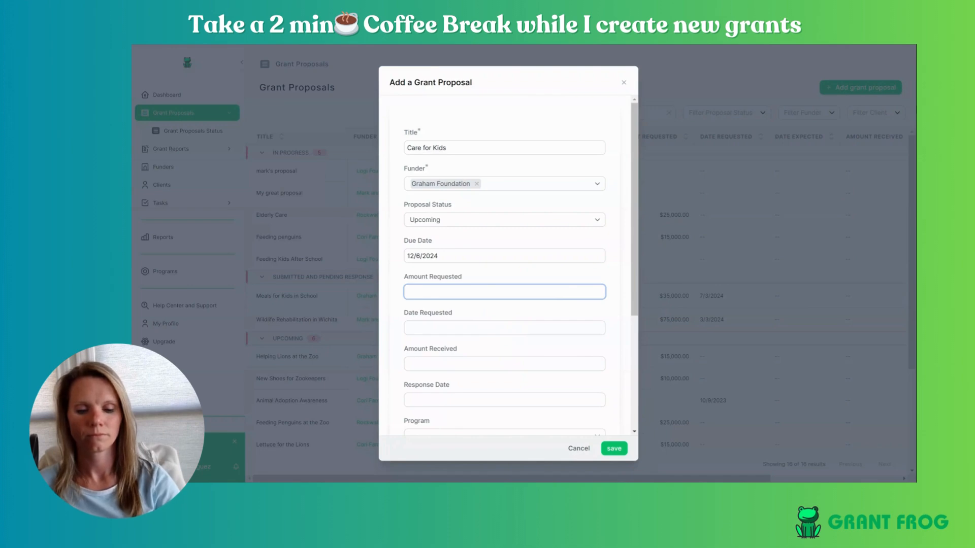
pyautogui.write('97000.00')
pyautogui.click(447, 334)
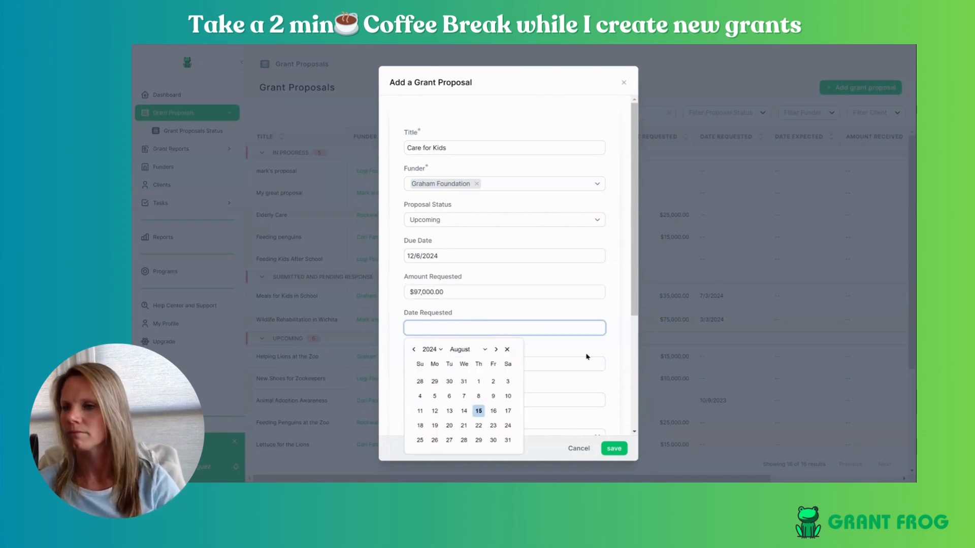
# - Create and assign a new program named Happy Kids Program, then begin a new client
pyautogui.scroll(-3, 627, 354)
pyautogui.click(443, 256)
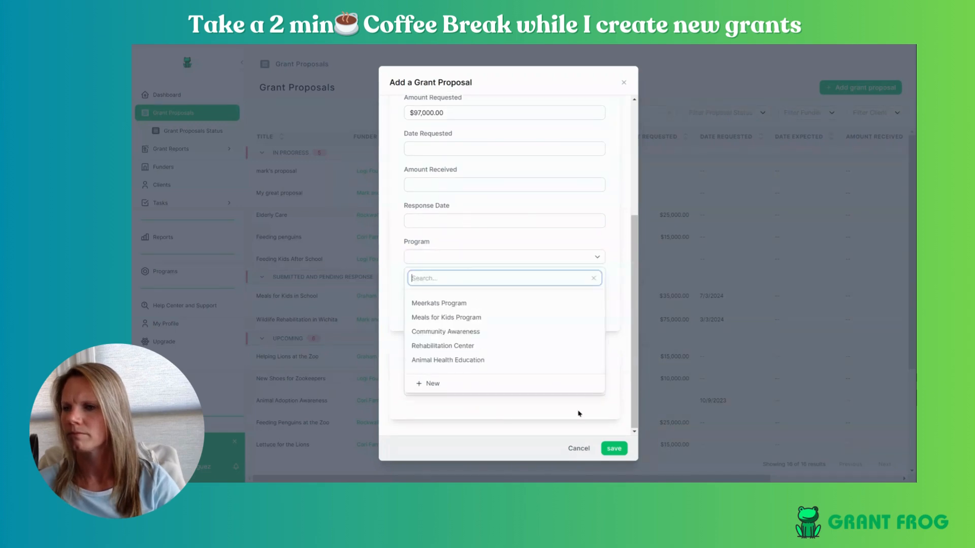
pyautogui.click(432, 383)
pyautogui.click(450, 265)
pyautogui.write('Happy K')
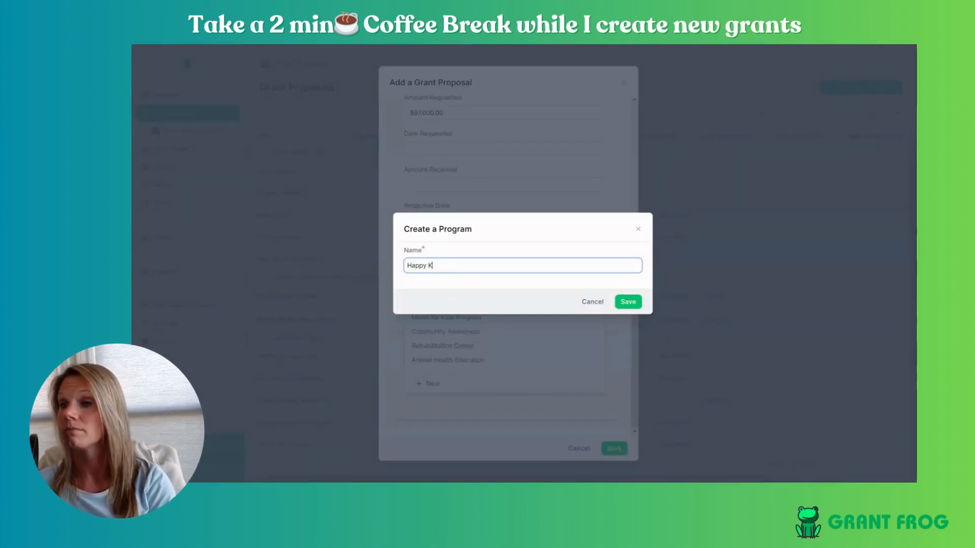
pyautogui.write('ids Program')
pyautogui.click(628, 303)
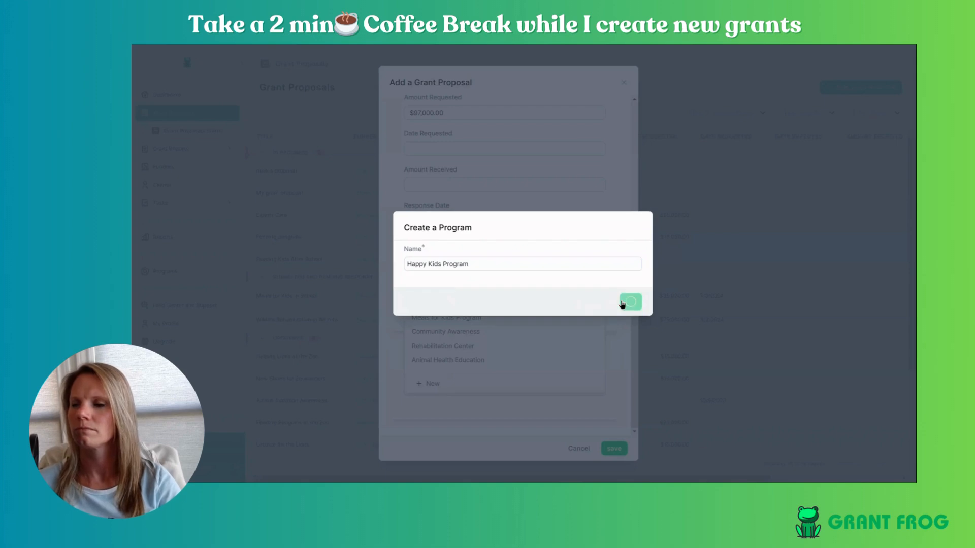
pyautogui.click(499, 388)
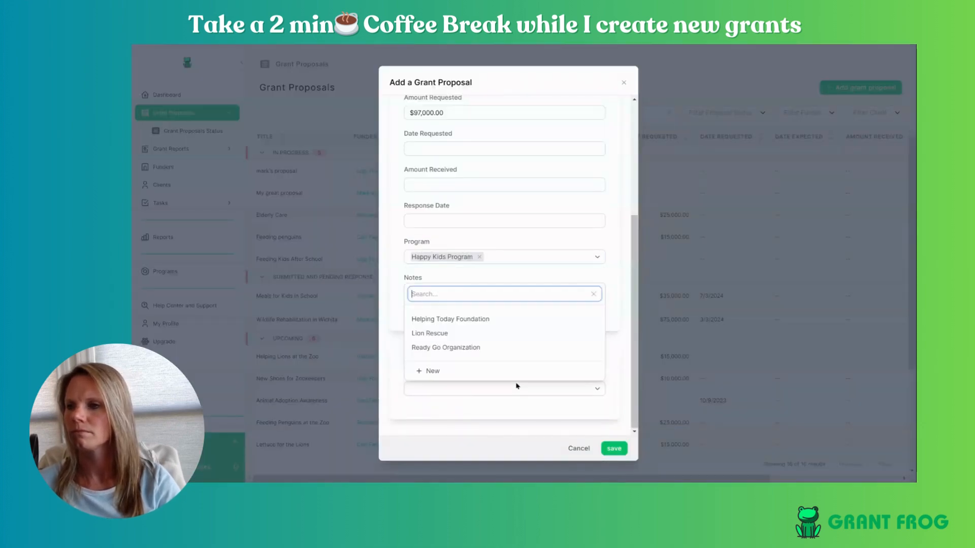
pyautogui.click(500, 372)
# - Enter the new client Kids Support with its website, city Dallas and state TX
pyautogui.click(449, 134)
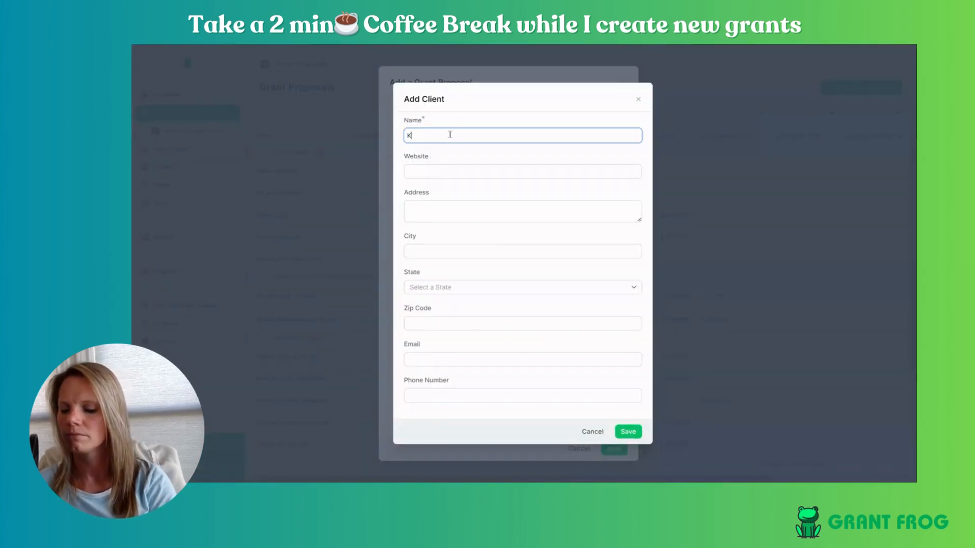
pyautogui.write('Kids')
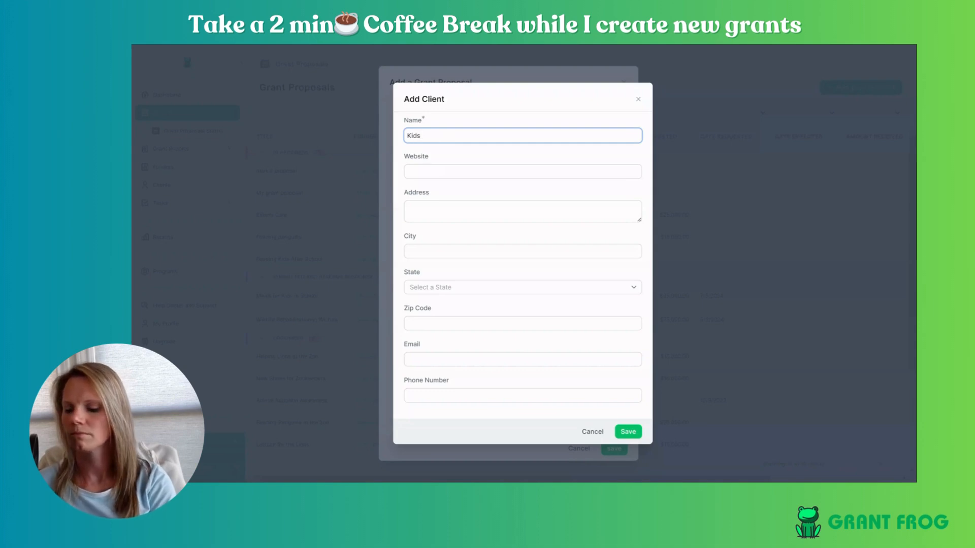
pyautogui.write('w Support')
pyautogui.press('Tab')
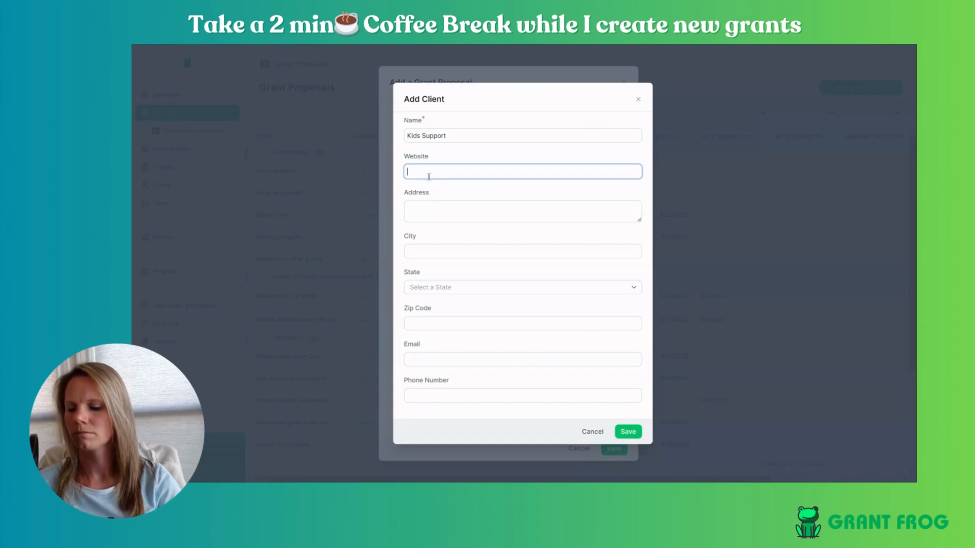
pyautogui.write('www.kidssu')
pyautogui.press('BackSpace')
pyautogui.press('BackSpace')
pyautogui.write('upport.com')
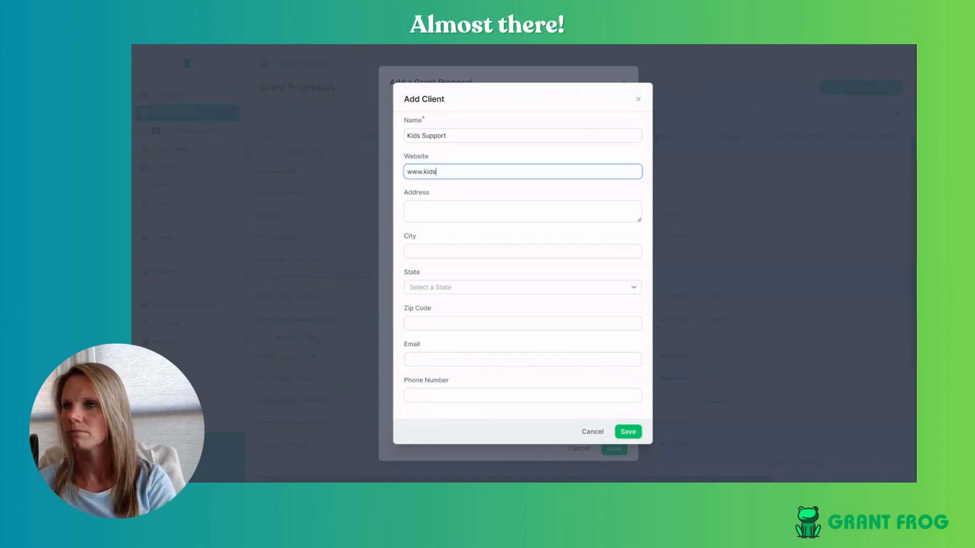
pyautogui.click(456, 249)
pyautogui.write('Da')
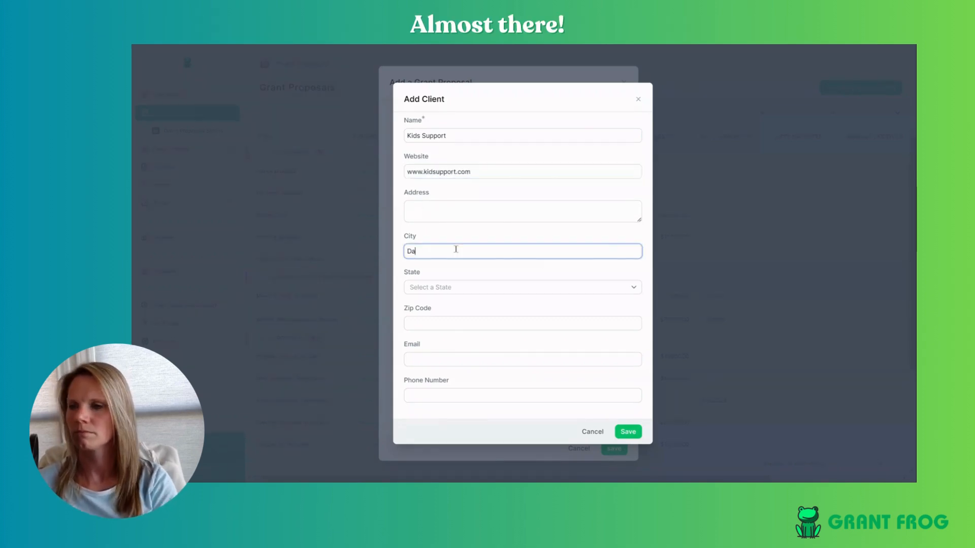
pyautogui.write('llas')
pyautogui.press('Tab')
pyautogui.click(453, 288)
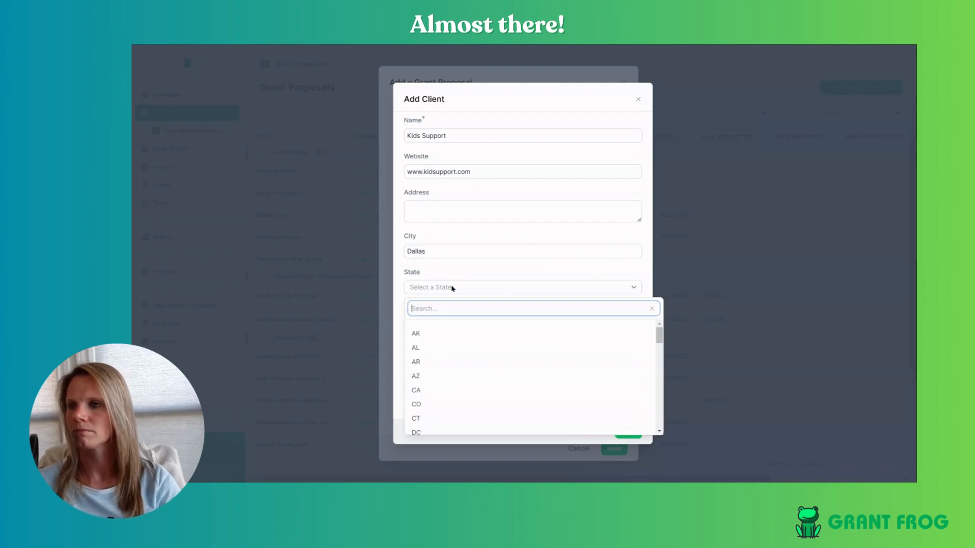
pyautogui.write('te')
pyautogui.press('BackSpace')
pyautogui.write('x')
pyautogui.click(446, 334)
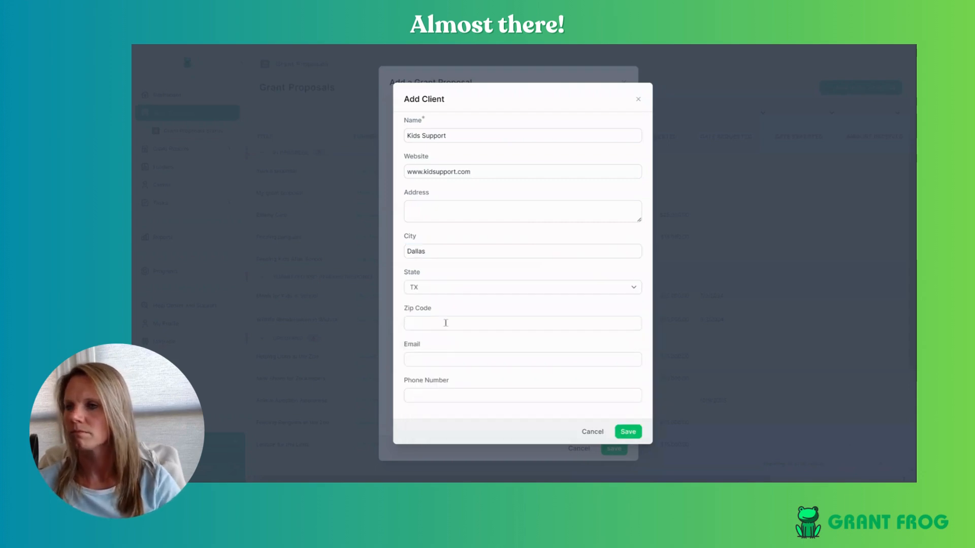
# - Add the client's e-mail, fix typos, save Kids Support, and save Care for Kids with it
pyautogui.click(620, 358)
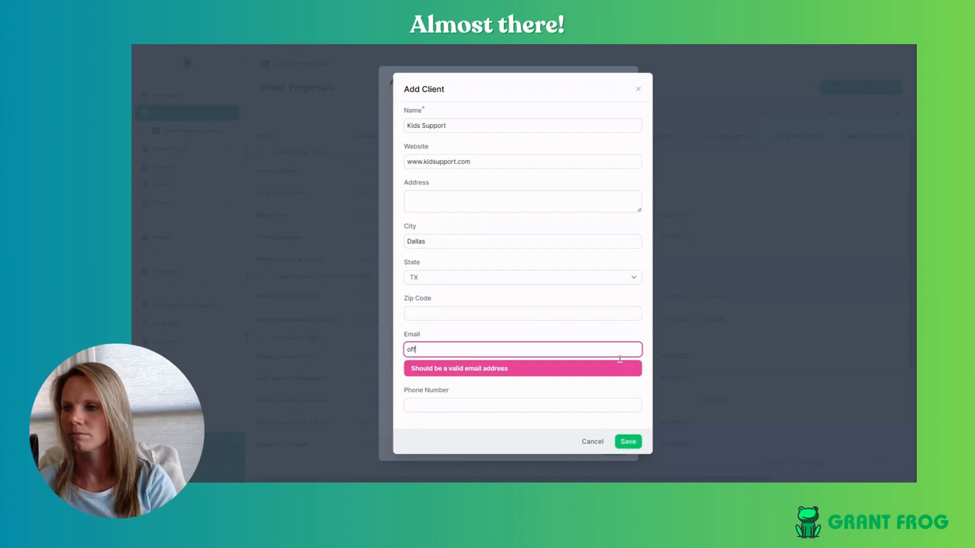
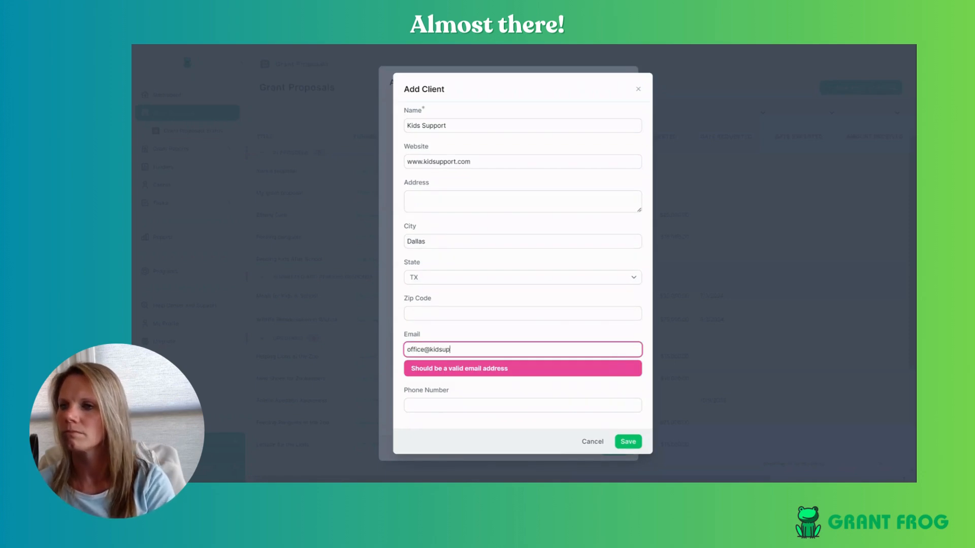
pyautogui.click(445, 360)
pyautogui.write('support.com')
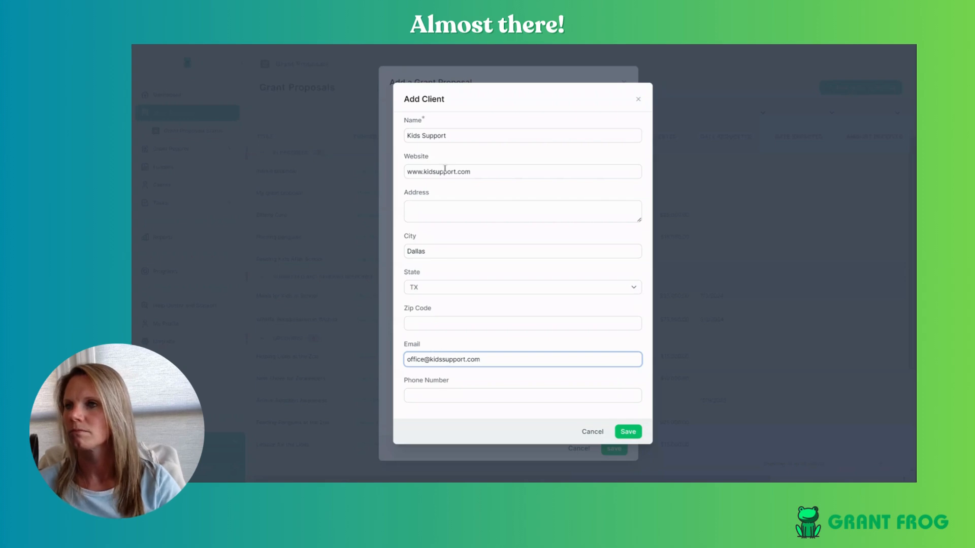
pyautogui.click(437, 172)
pyautogui.write('s')
pyautogui.click(630, 432)
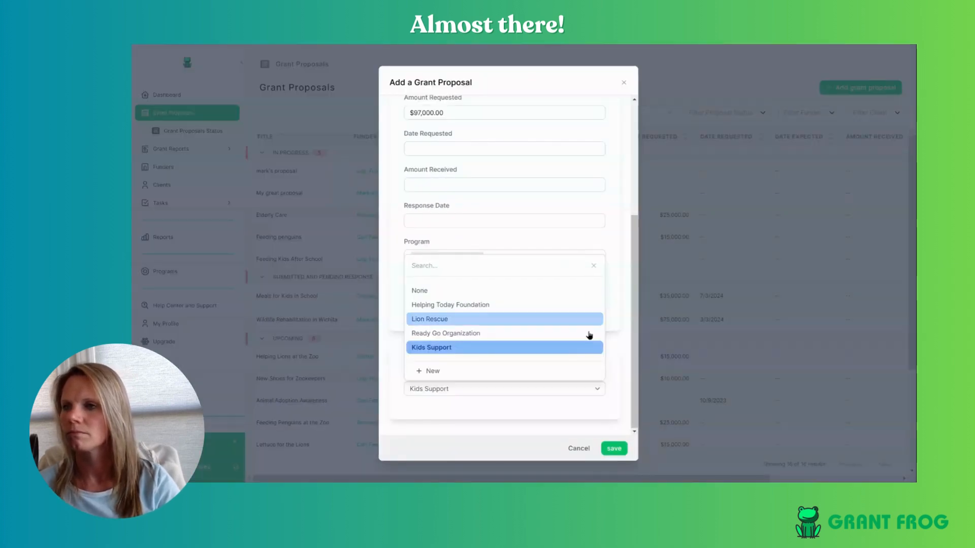
pyautogui.click(581, 348)
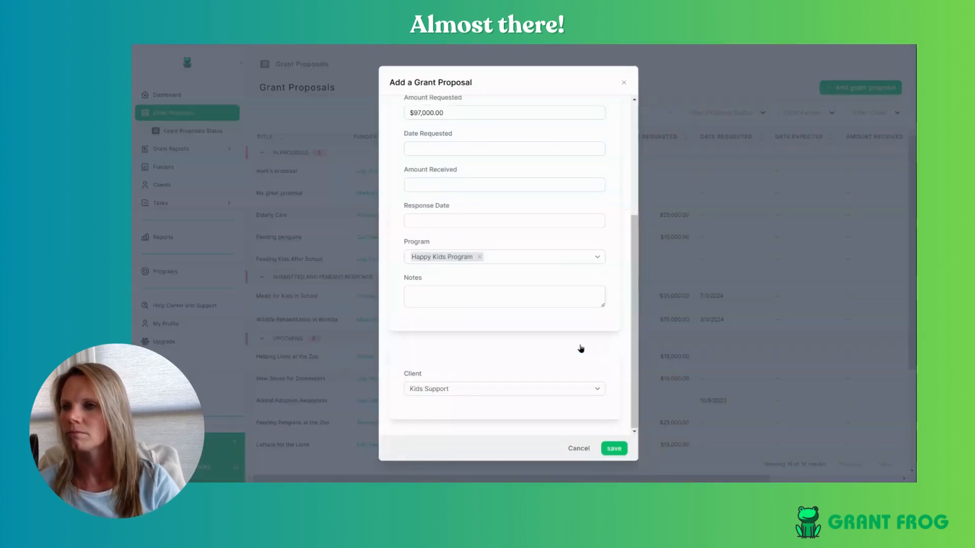
pyautogui.click(613, 449)
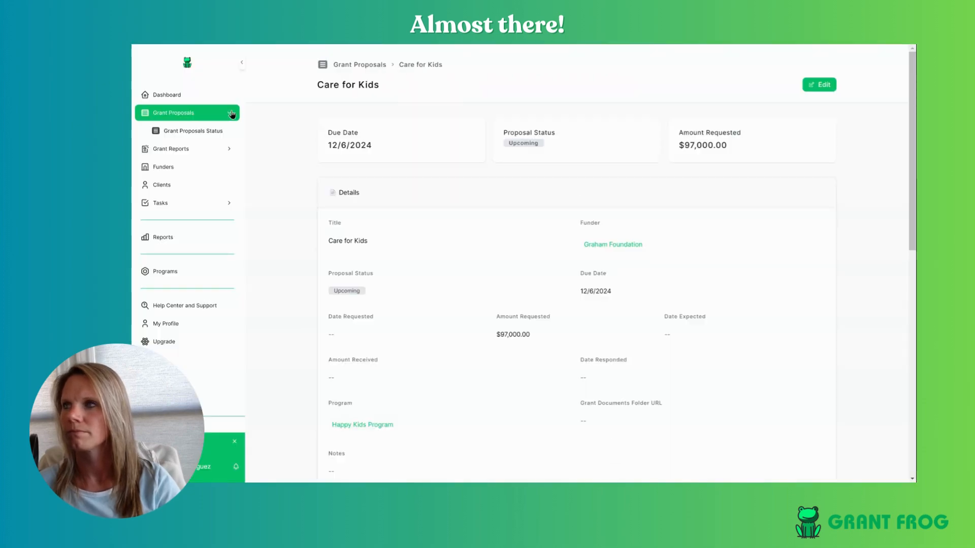
# - Review the Grant Proposals list for Care for Kids, then go to the Reports page
pyautogui.click(171, 113)
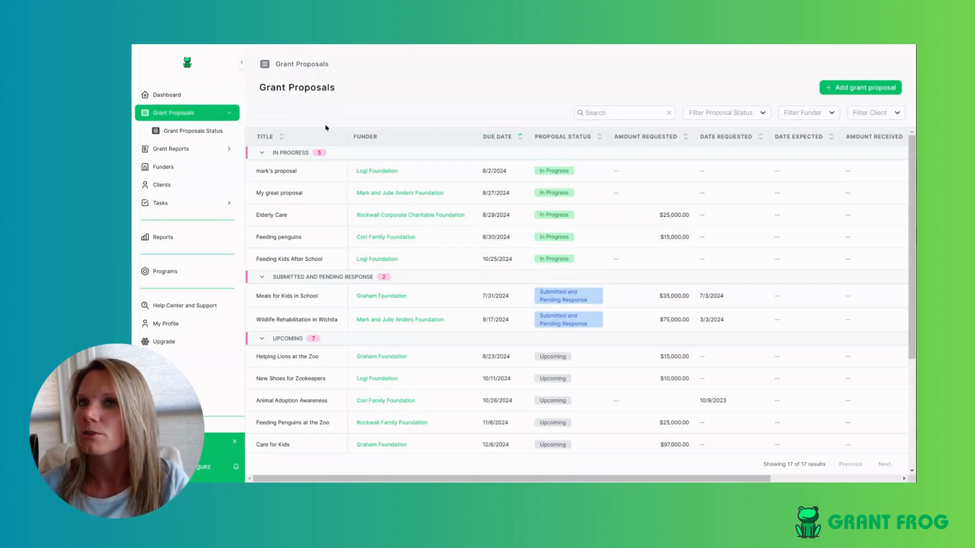
pyautogui.scroll(-4, 594, 195)
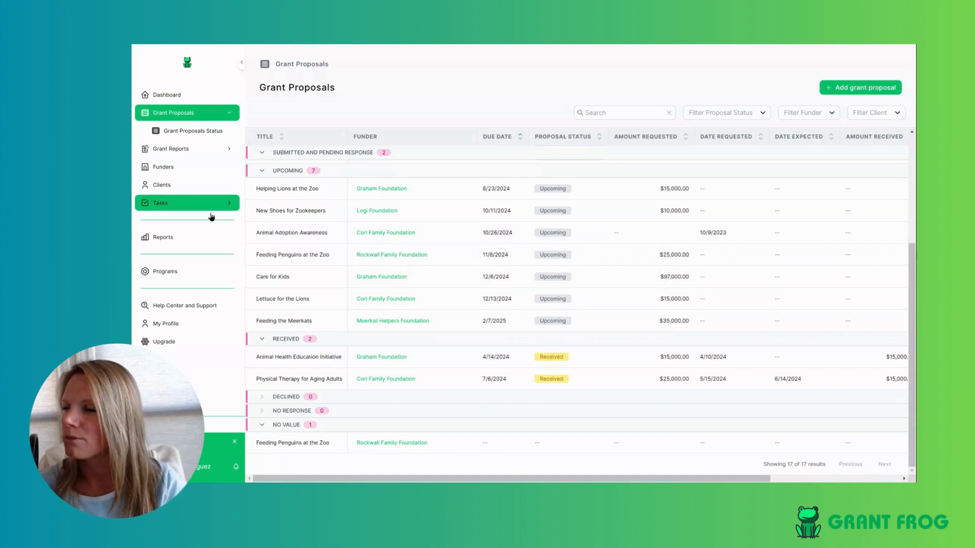
pyautogui.click(193, 237)
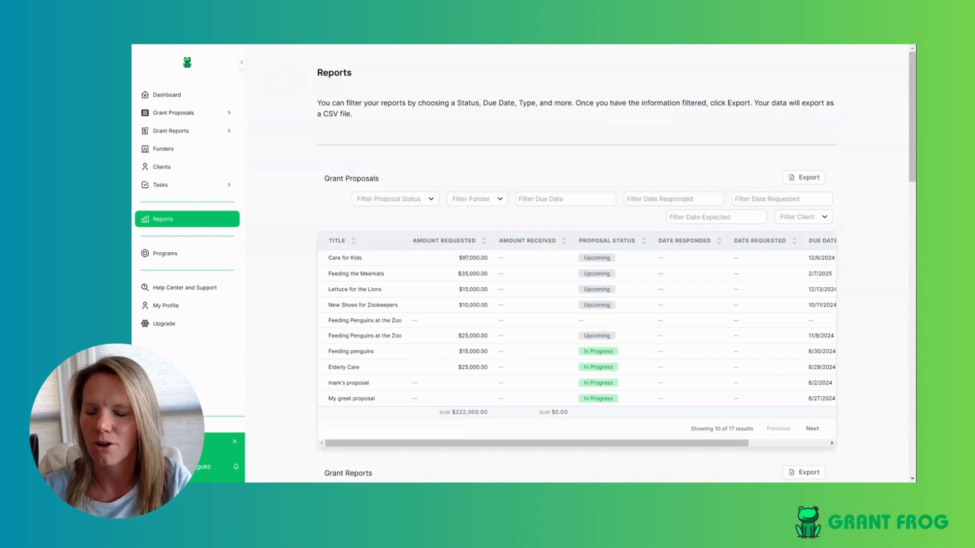
# - Filter the report's due dates from August 1, 2024 through July 31, 2025
pyautogui.click(600, 202)
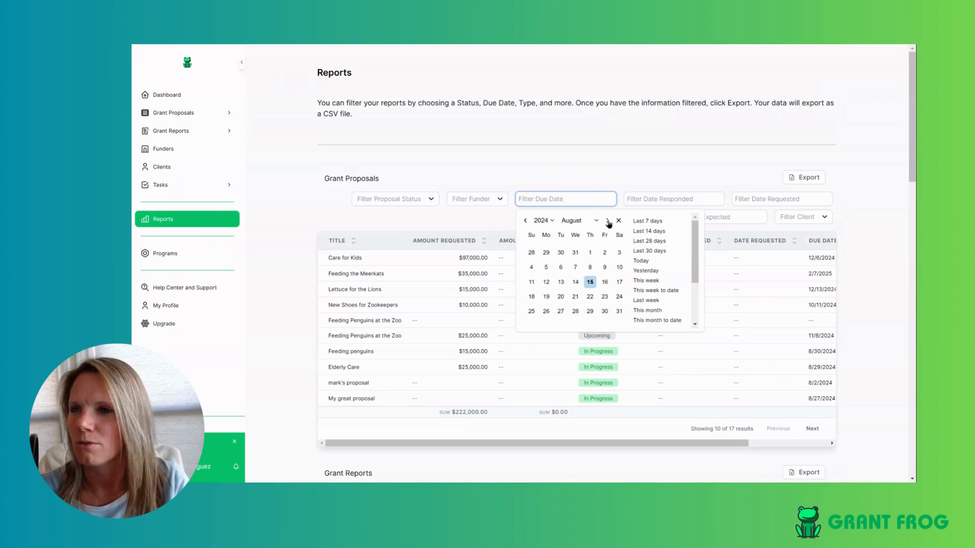
pyautogui.click(590, 253)
pyautogui.click(607, 221)
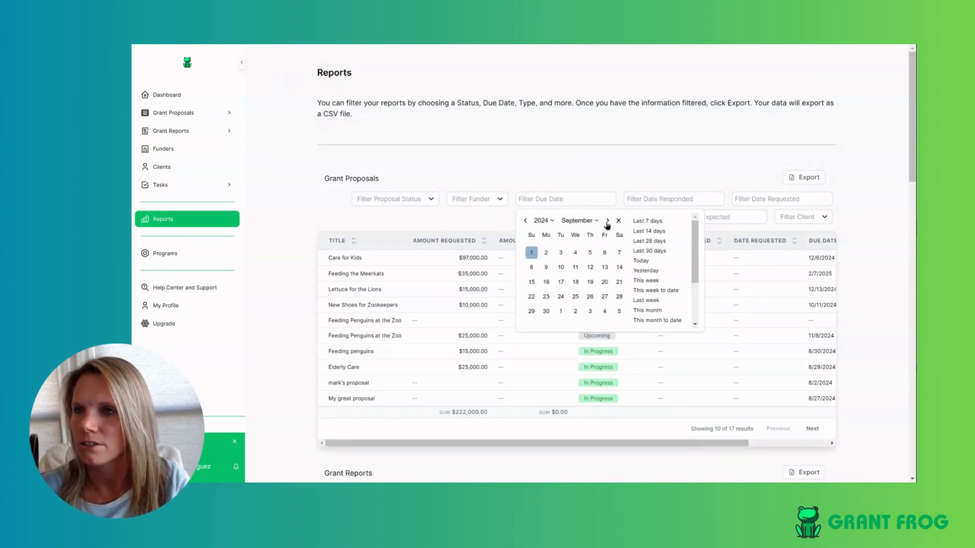
pyautogui.click(607, 221)
pyautogui.click(607, 221)
pyautogui.click(607, 221)
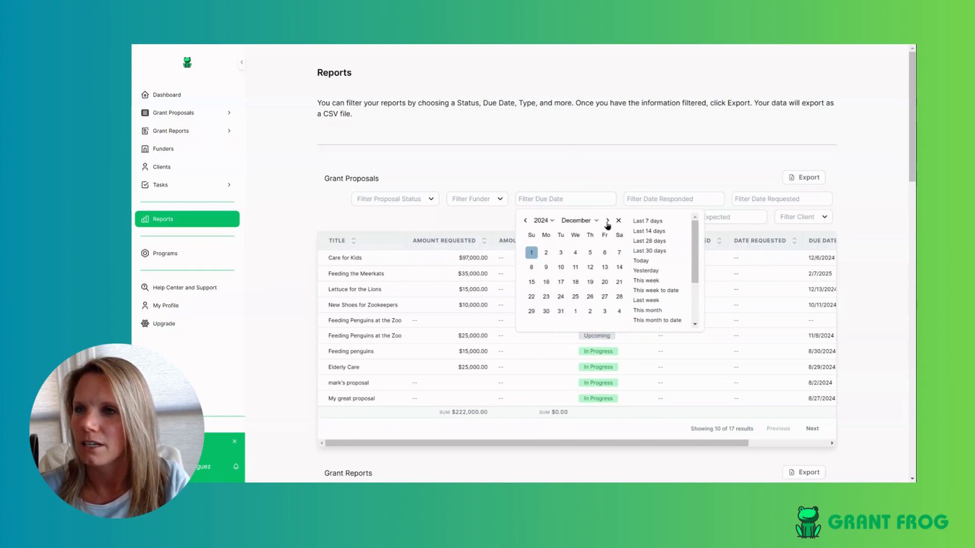
pyautogui.click(607, 221)
pyautogui.click(607, 222)
pyautogui.click(607, 221)
pyautogui.click(607, 221)
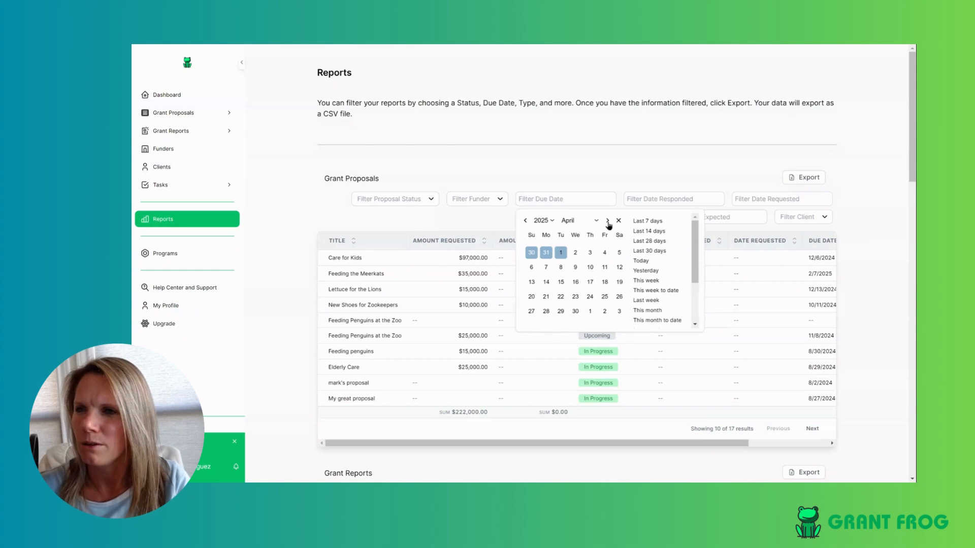
pyautogui.click(607, 221)
pyautogui.click(607, 221)
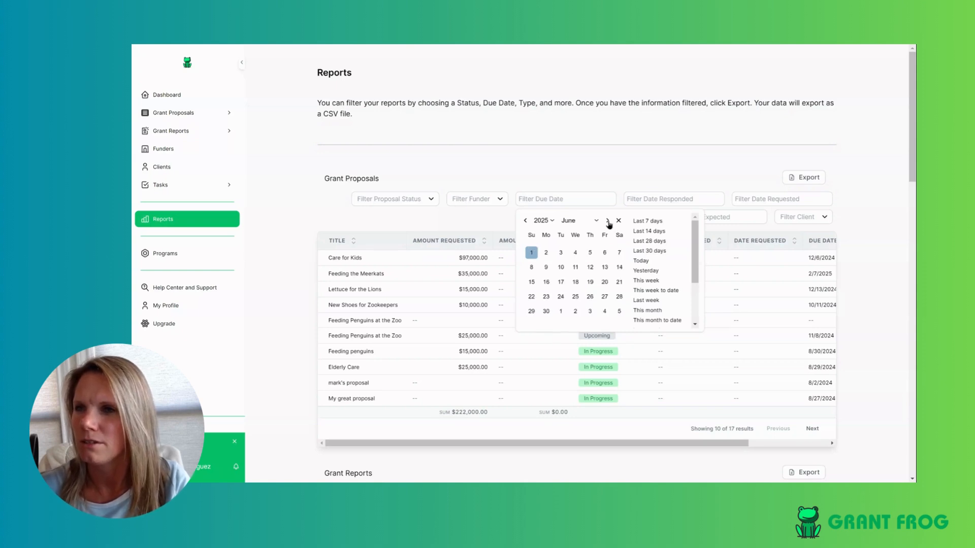
pyautogui.click(607, 221)
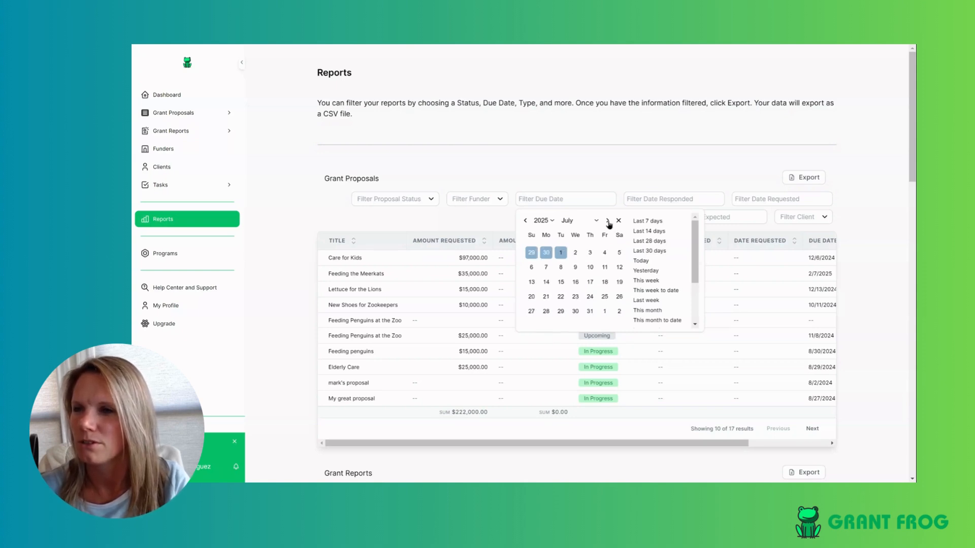
pyautogui.click(607, 222)
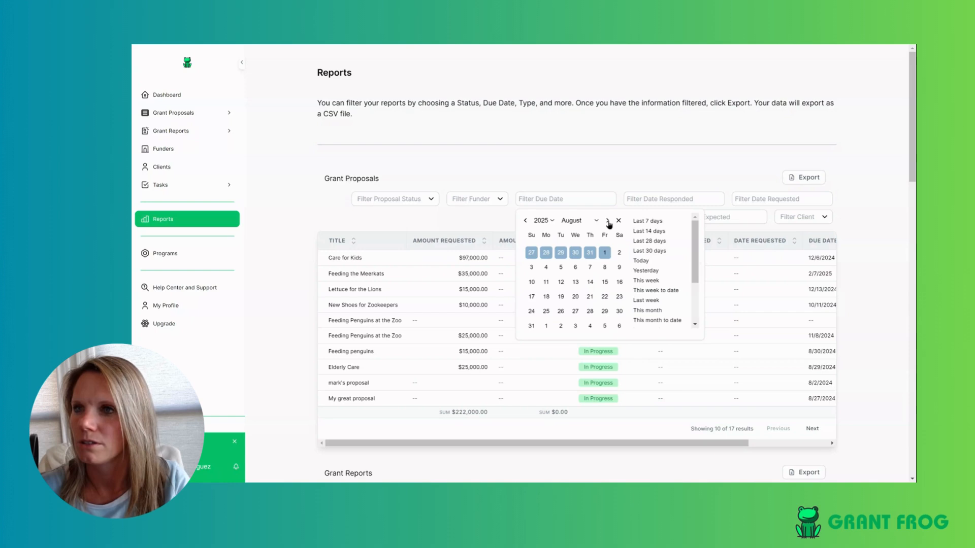
pyautogui.click(525, 222)
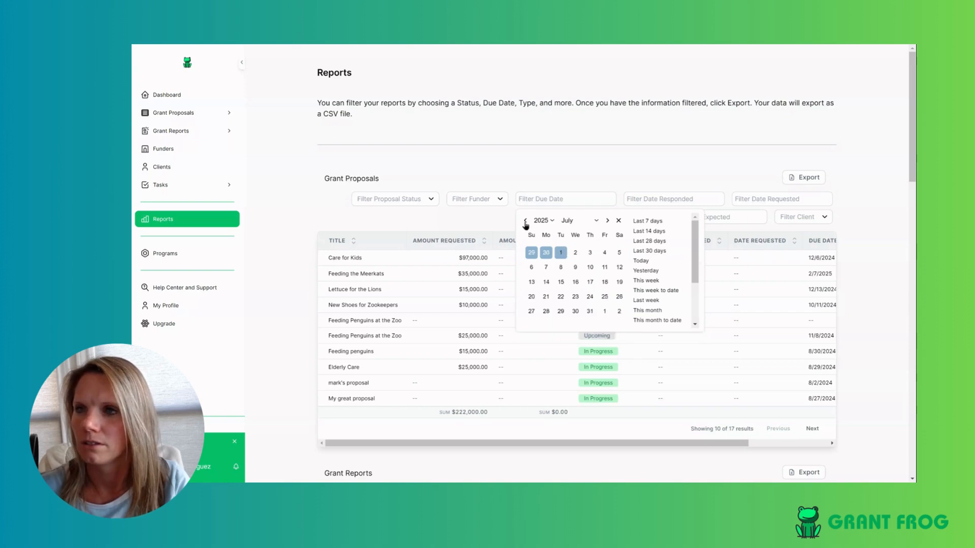
pyautogui.click(590, 311)
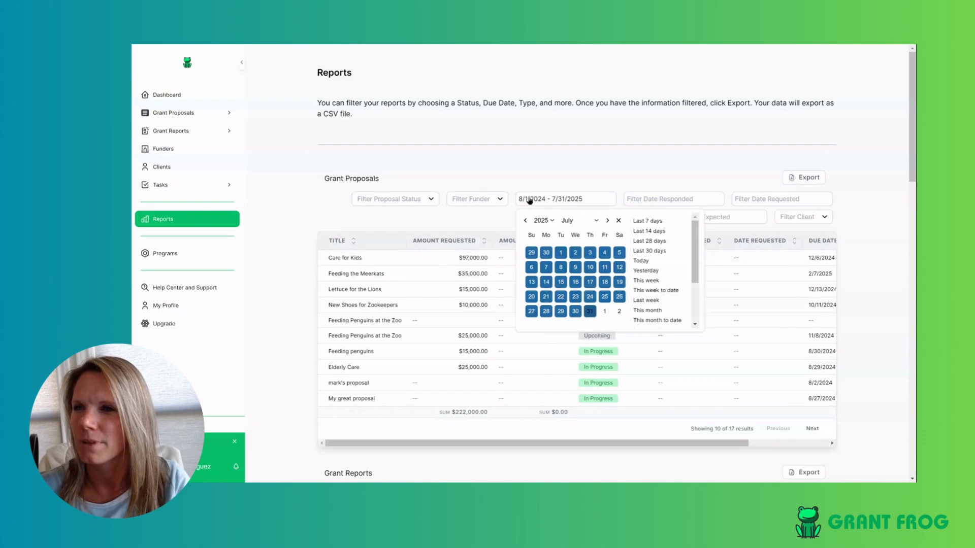
pyautogui.click(619, 174)
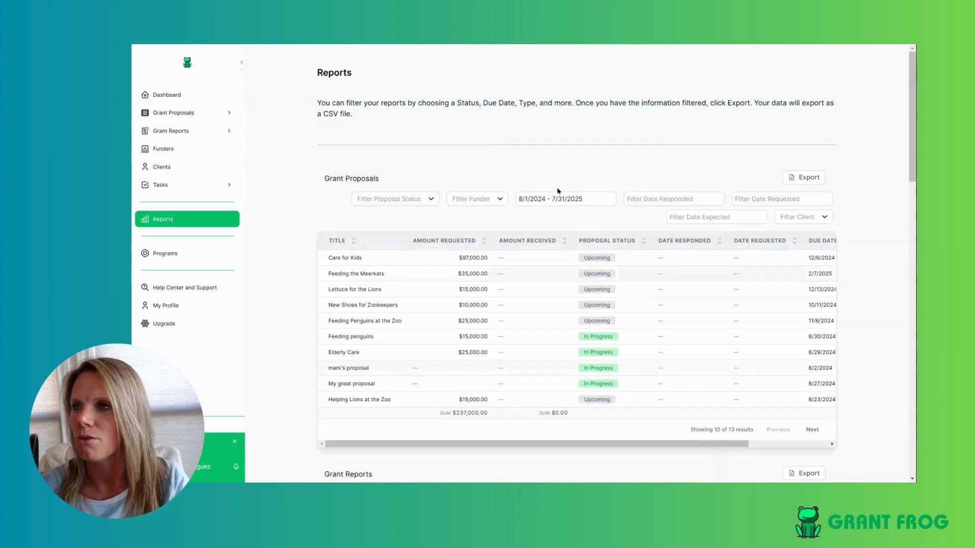
# - Add an Upcoming proposal-status filter, leaving the client filter unset, and scroll the table
pyautogui.click(417, 200)
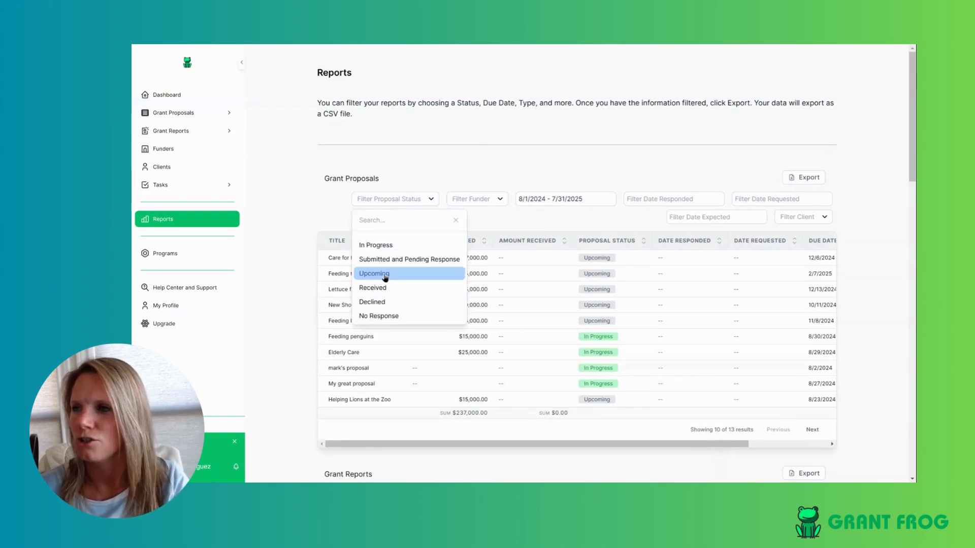
pyautogui.click(441, 274)
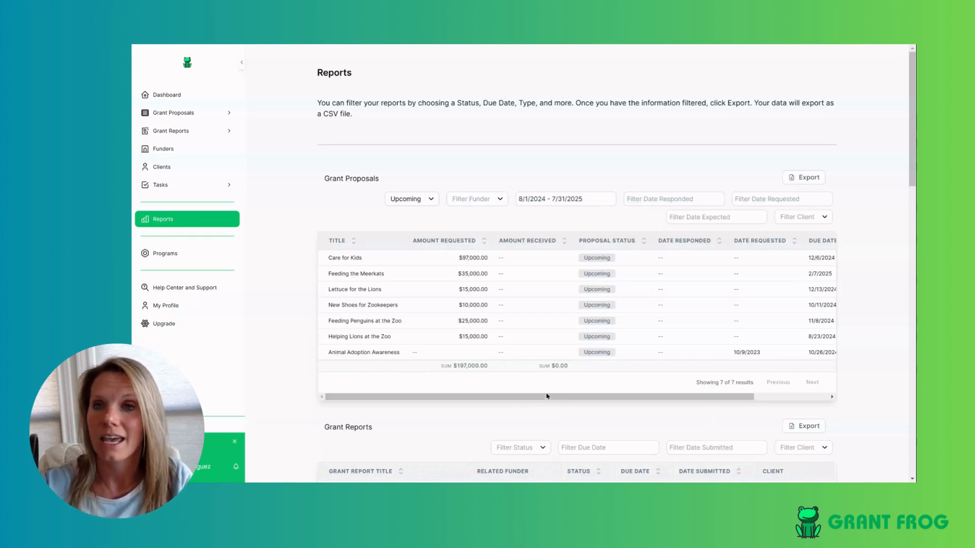
pyautogui.click(821, 221)
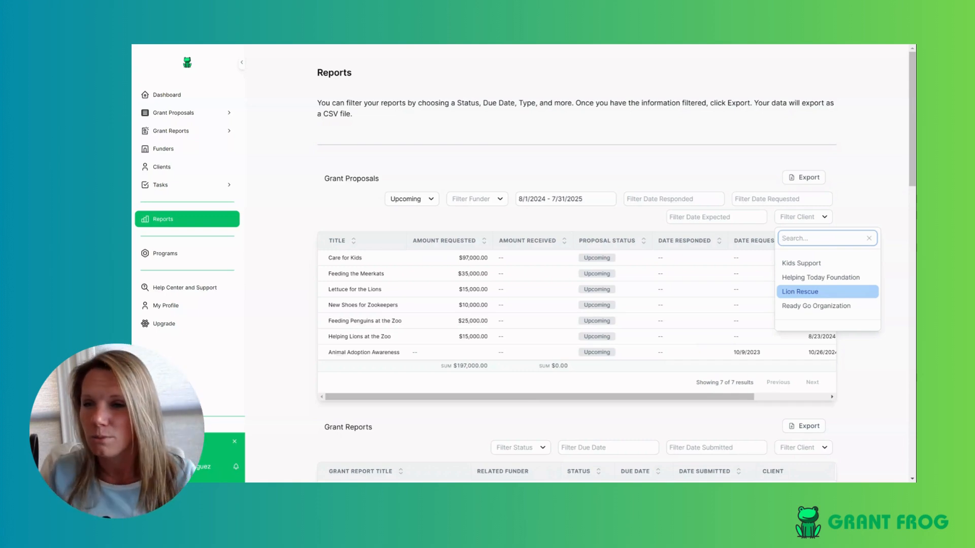
pyautogui.click(868, 353)
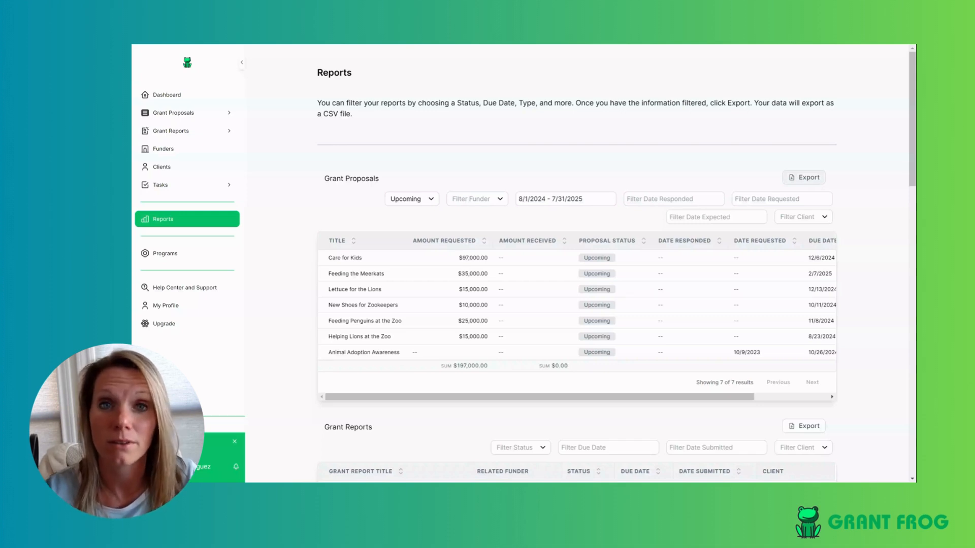
pyautogui.moveTo(723, 401); pyautogui.dragTo(582, 392)
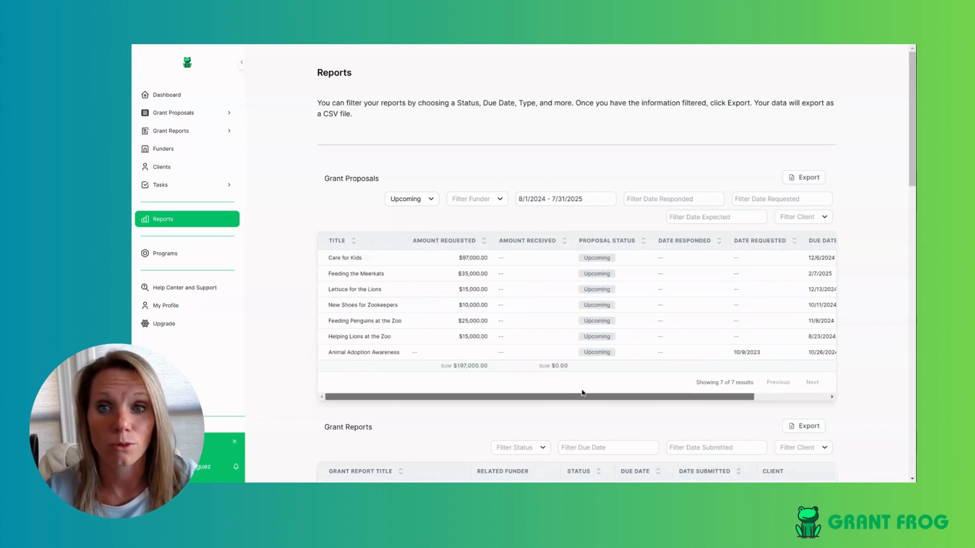